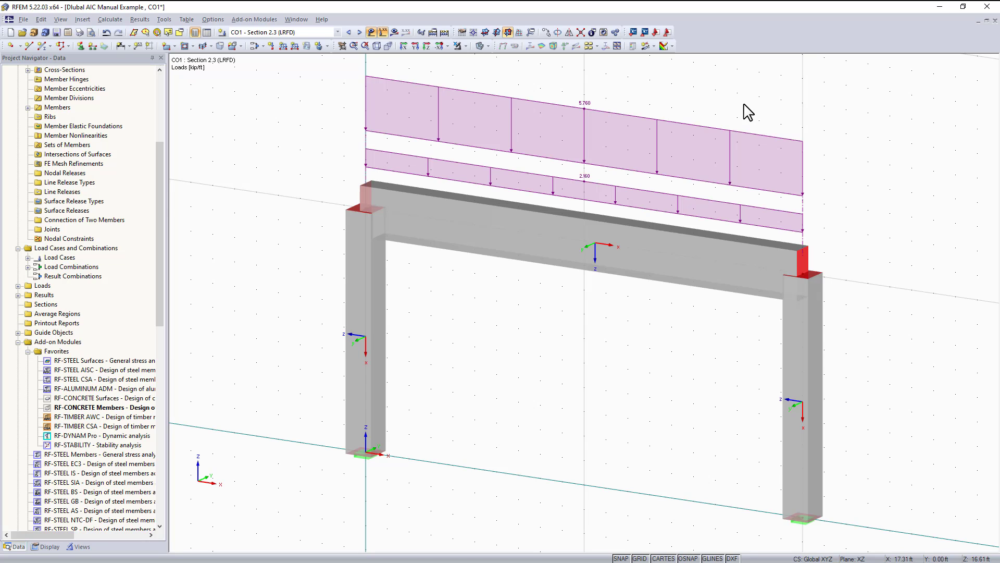
Display the loads of load case LC1 - Dead, followed by those of load case LC2 - Live
middle_click_drag(788, 95, 744, 117)
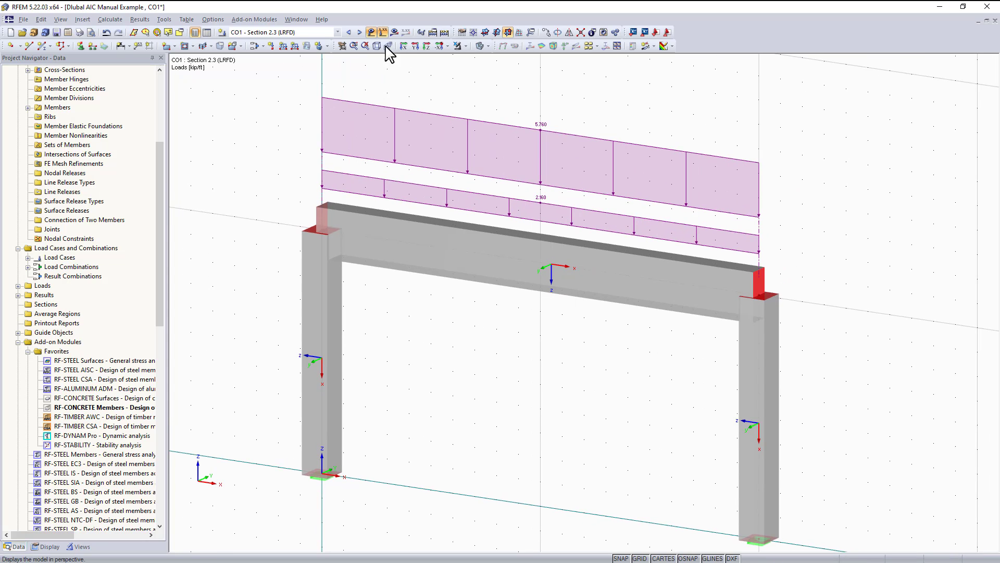
left_click(332, 32)
left_click(324, 42)
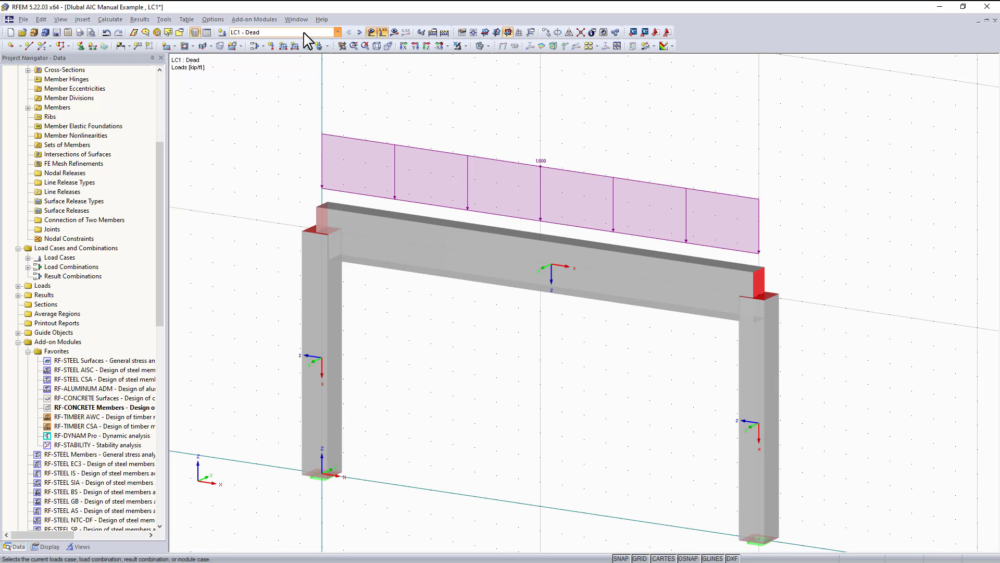
left_click(334, 33)
left_click(260, 50)
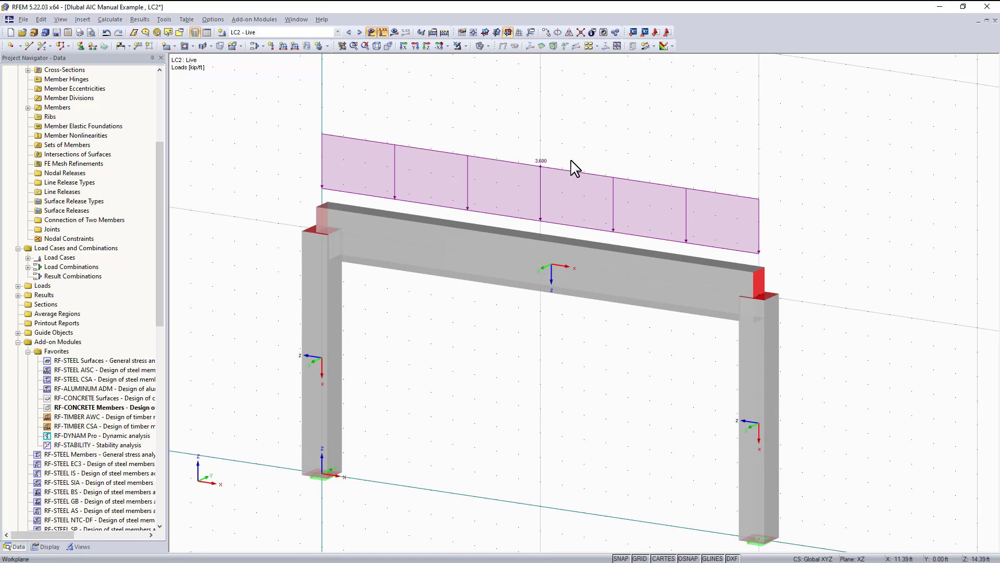
Display the loads of combination CO1 - Section 2.3 (LRFD), followed by those of CO2 - Section 2.4 (ASD)
left_click(290, 33)
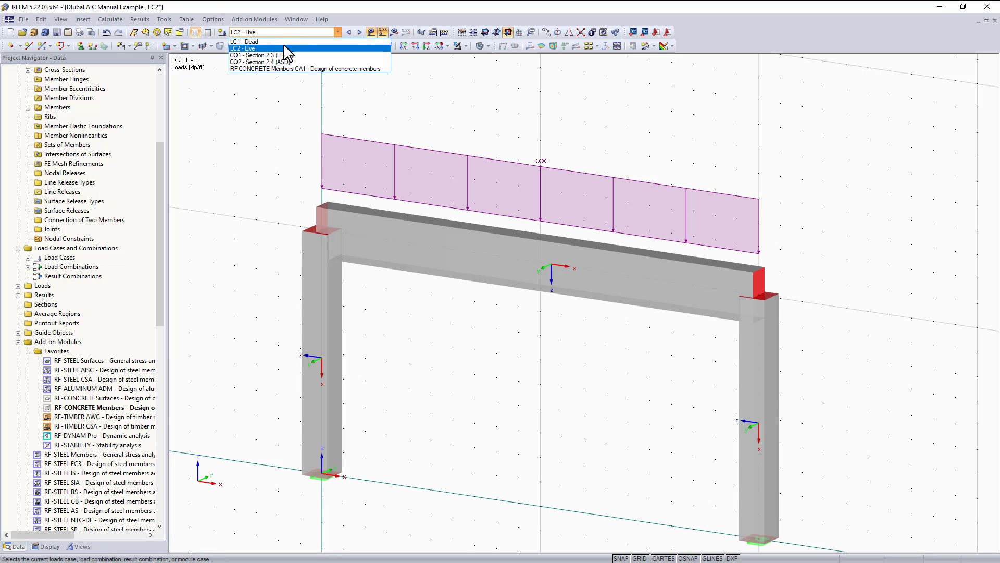
left_click(283, 55)
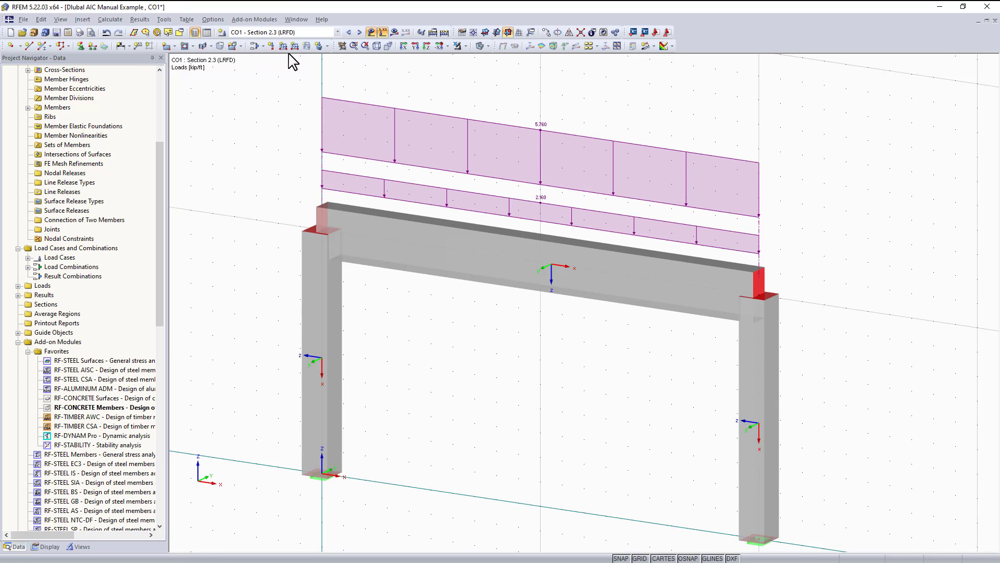
left_click(284, 33)
left_click(277, 62)
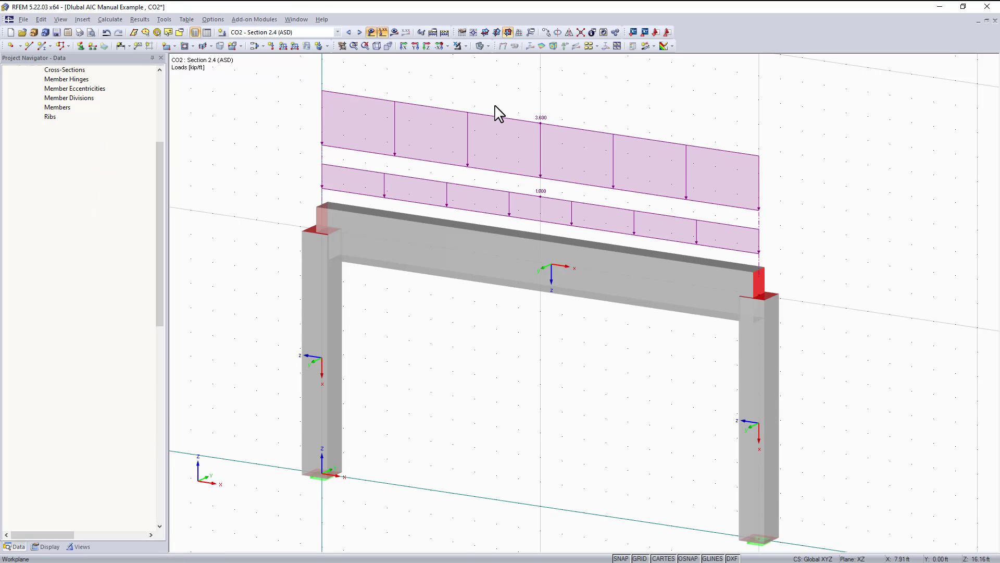
left_click(265, 33)
left_click(265, 33)
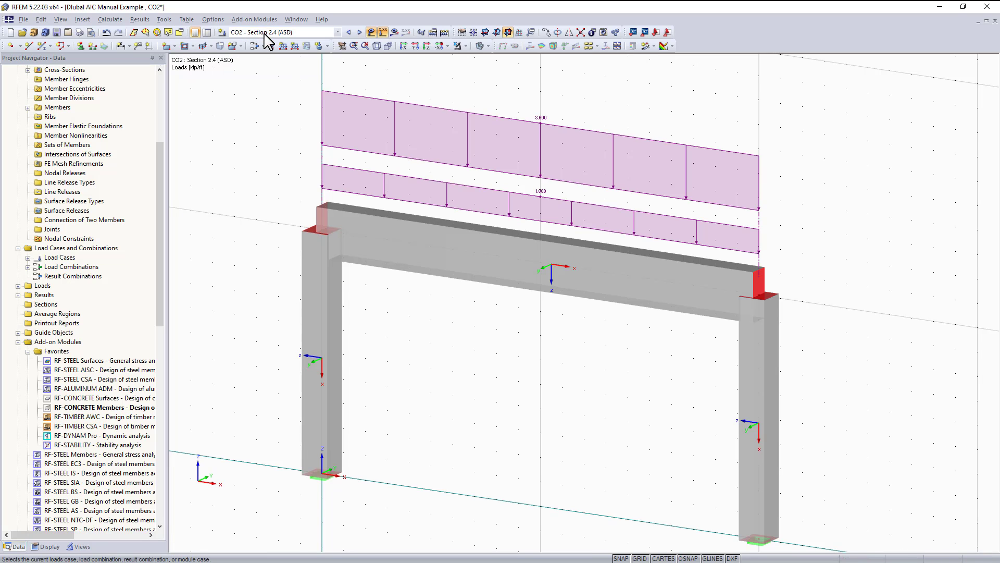
Open the RF-CONCRETE Members add-on module for concrete member design
scroll(92, 250, "up", 5)
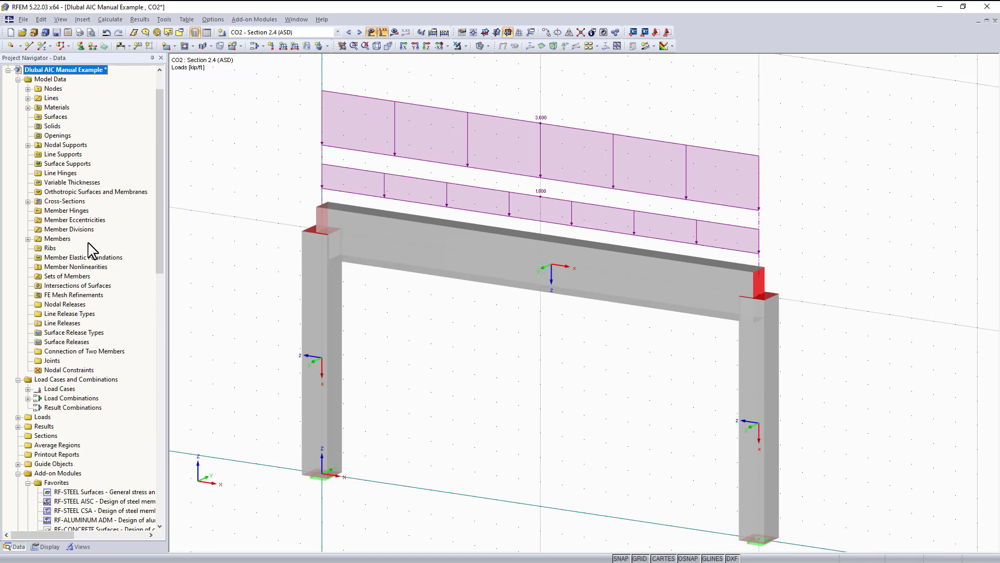
scroll(91, 250, "down", 9)
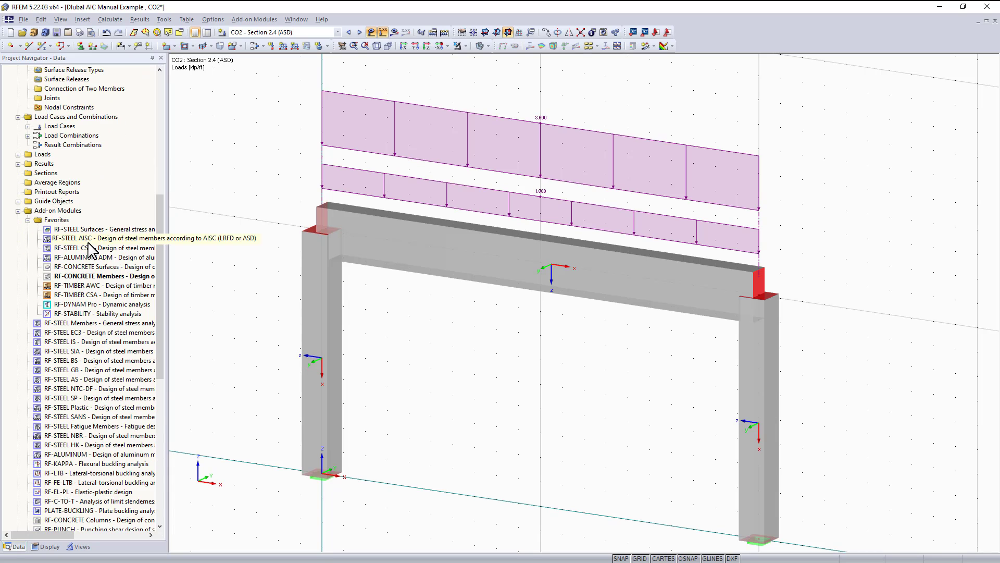
scroll(91, 250, "down", 2)
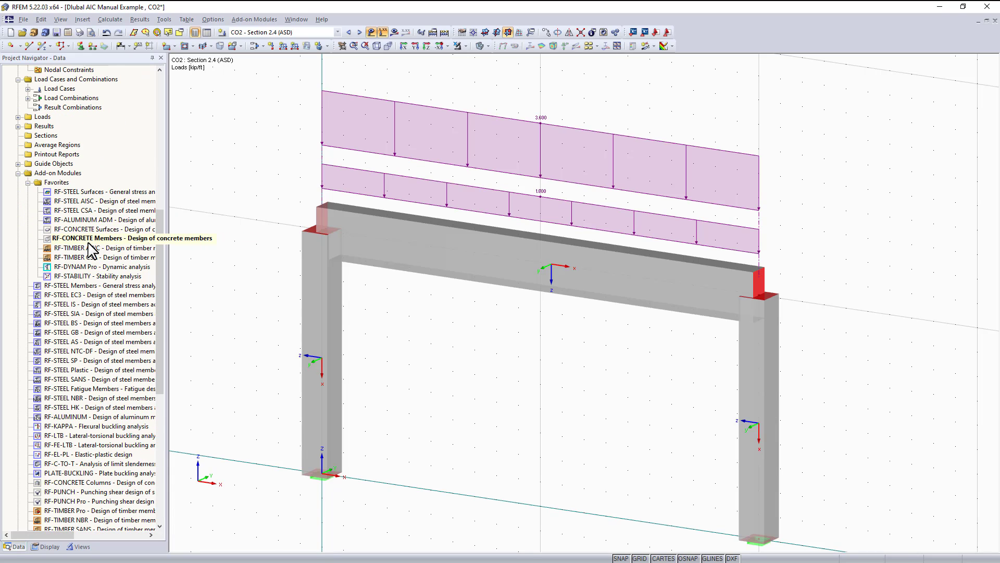
left_click(261, 19)
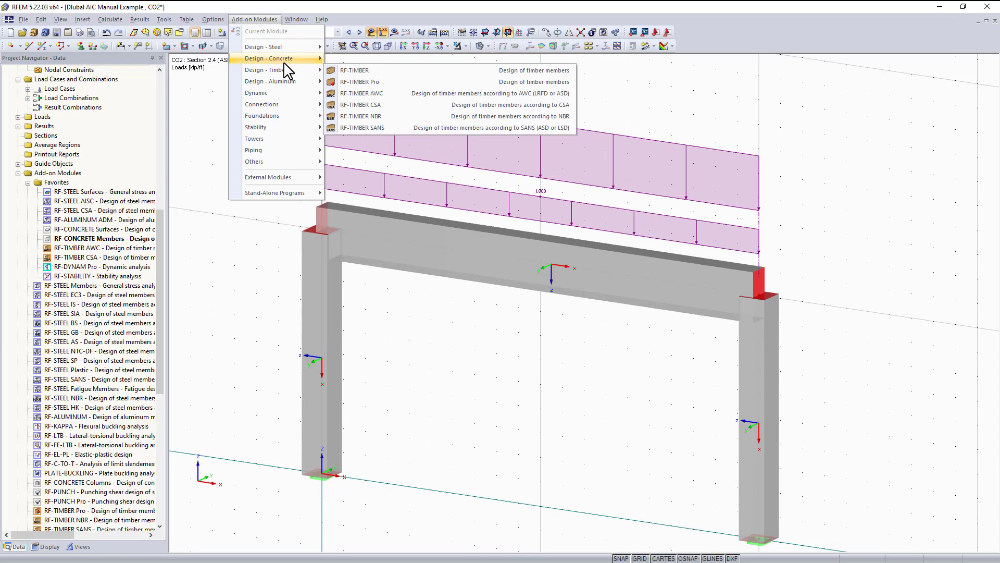
mouse_move(300, 58)
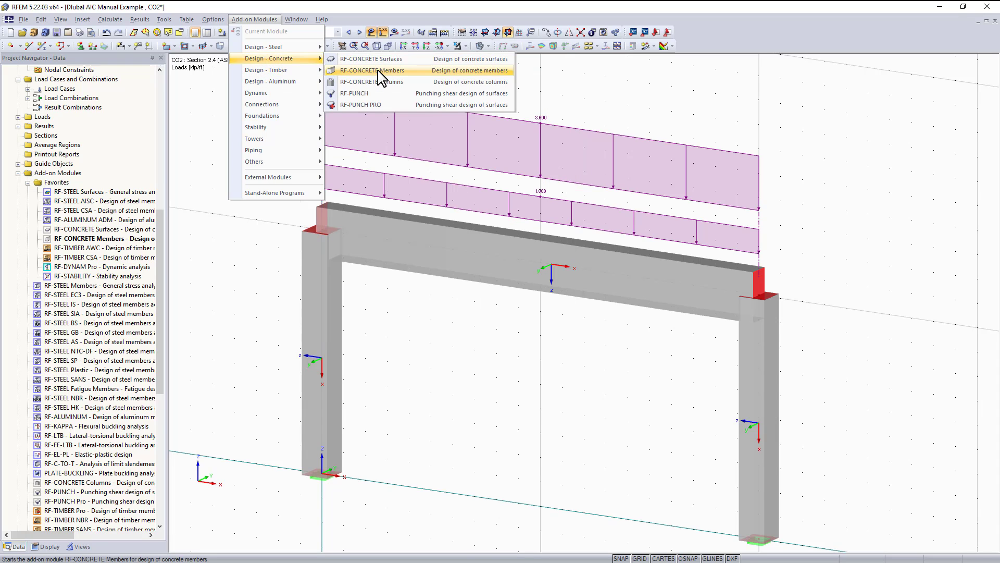
left_click(372, 70)
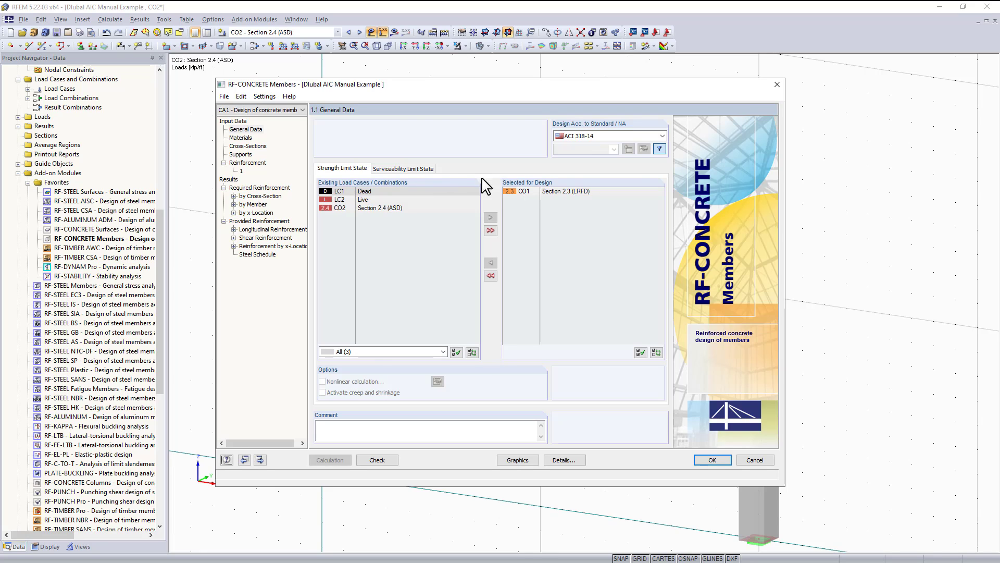
Review the available concrete design standards and keep ACI 318-14 selected
left_click(592, 135)
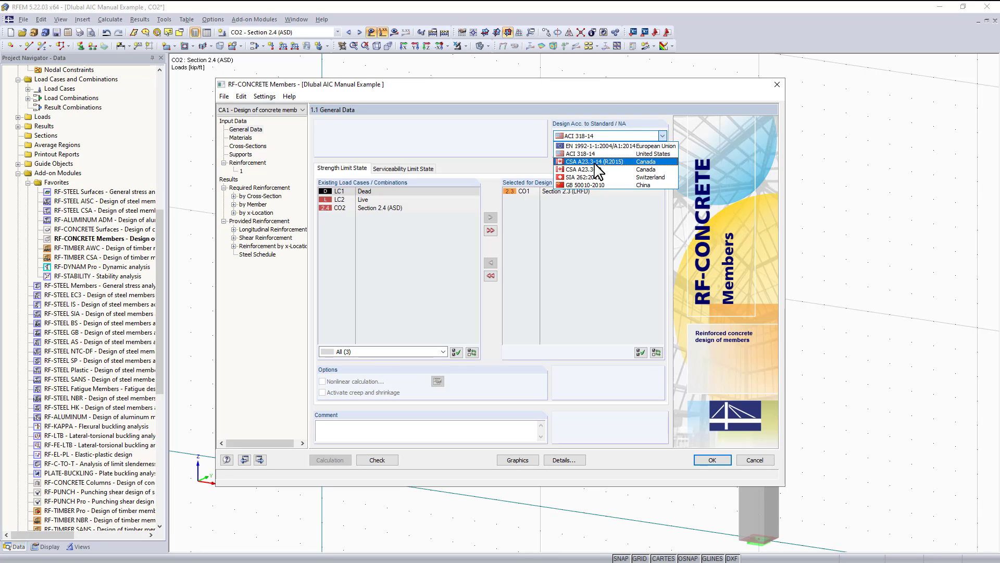
left_click(508, 157)
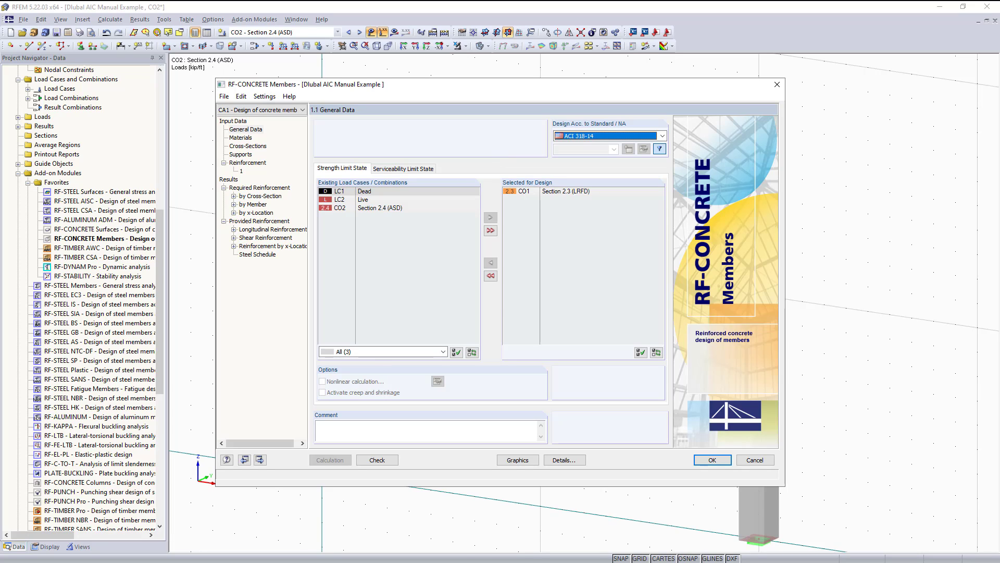
left_click(622, 136)
left_click(621, 136)
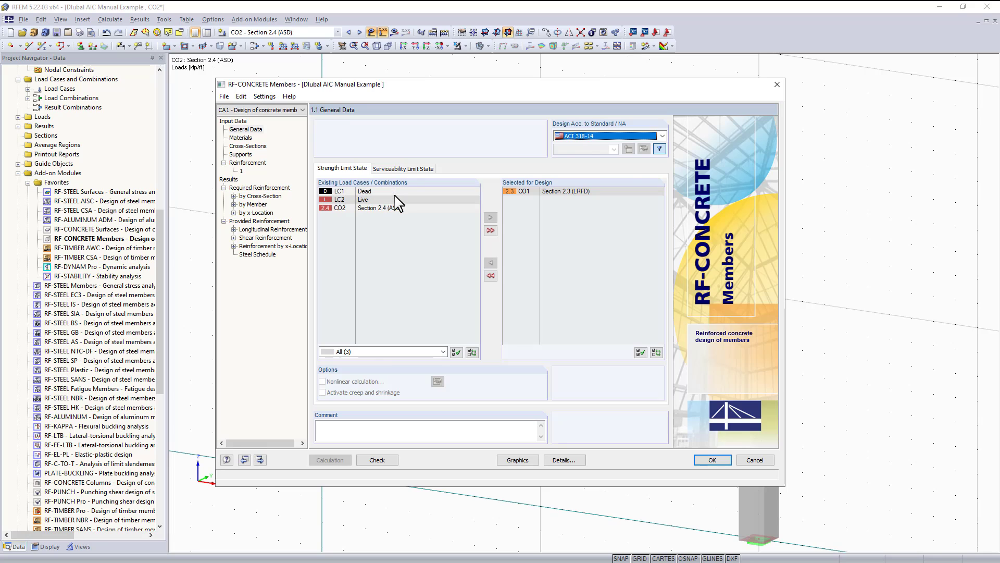
left_click(586, 137)
left_click(584, 134)
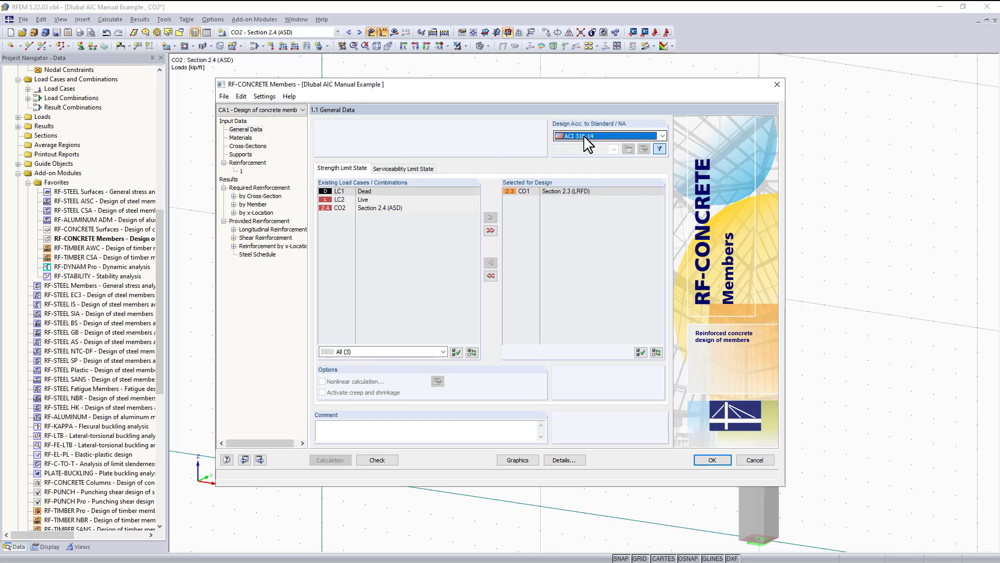
Add combination CO2 - Section 2.4 (ASD) to the serviceability limit state design
left_click(404, 169)
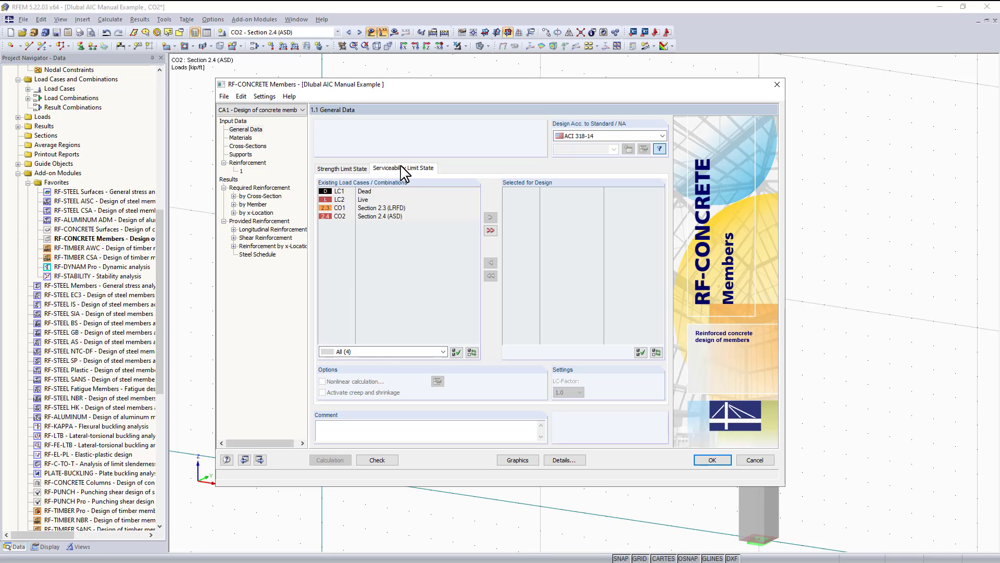
left_click(367, 216)
left_click(491, 217)
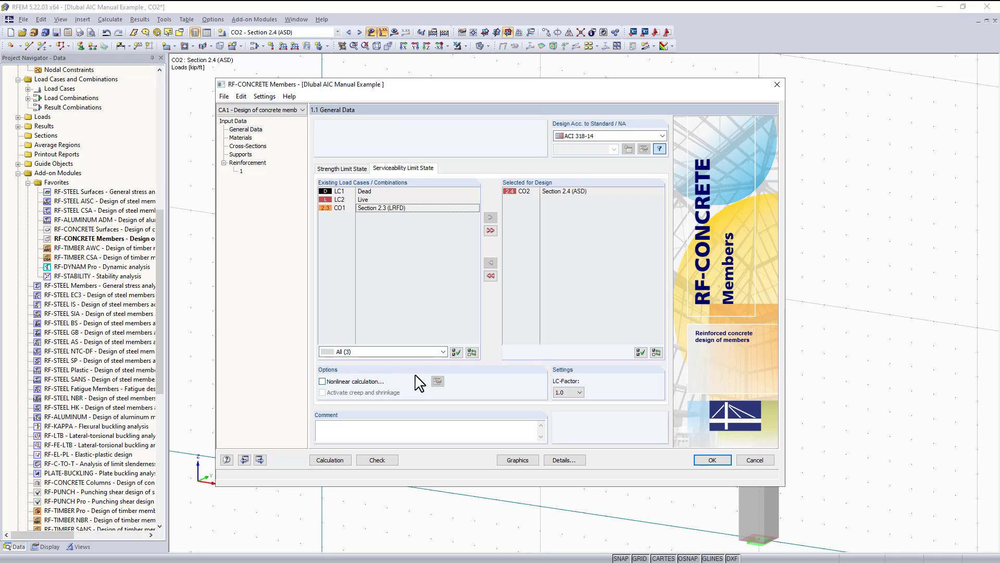
Review the design materials and highlight the members that use the Rectangle 11/25 and Rectangle 14/14 cross-sections
left_click(241, 137)
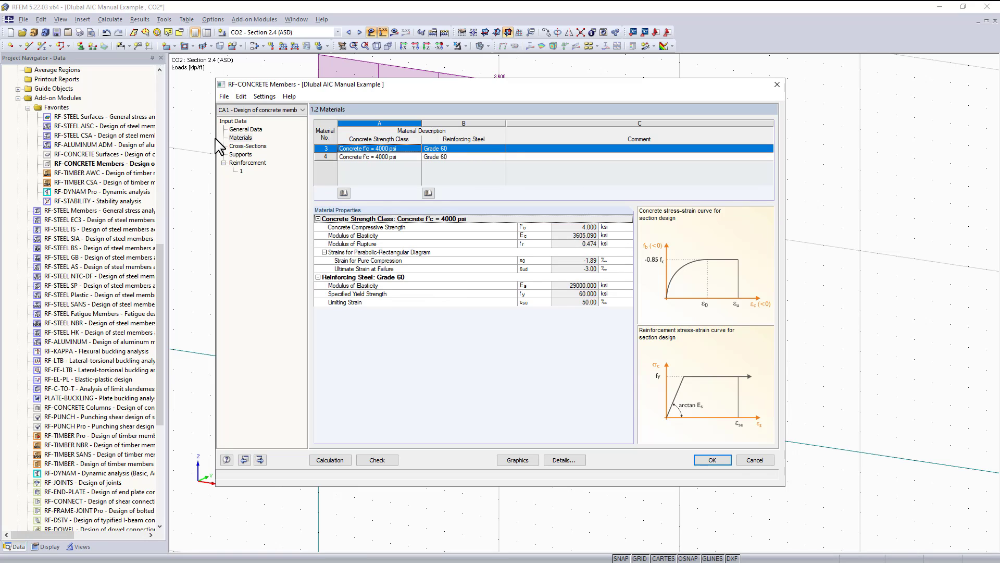
left_click(245, 147)
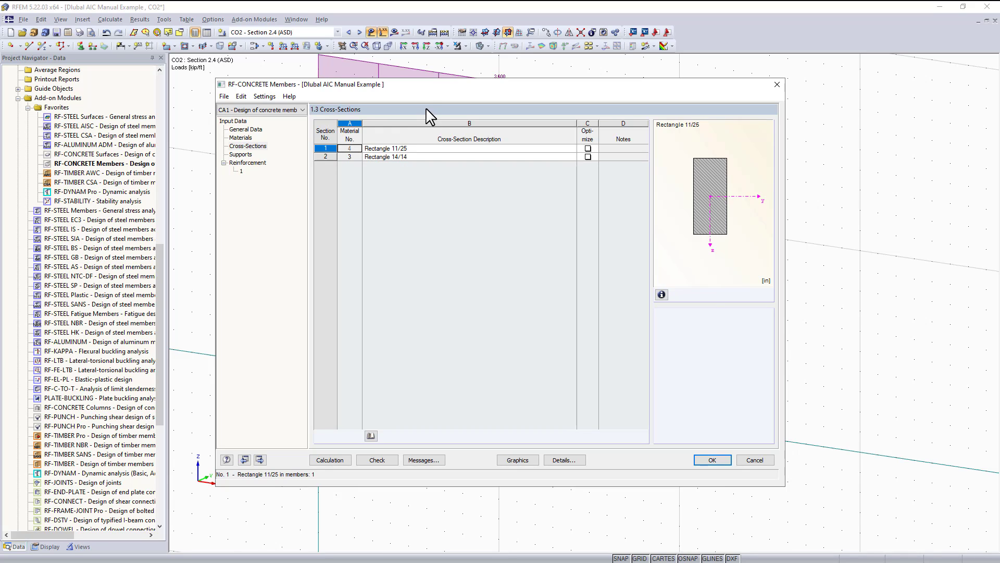
left_click_drag(424, 85, 443, 315)
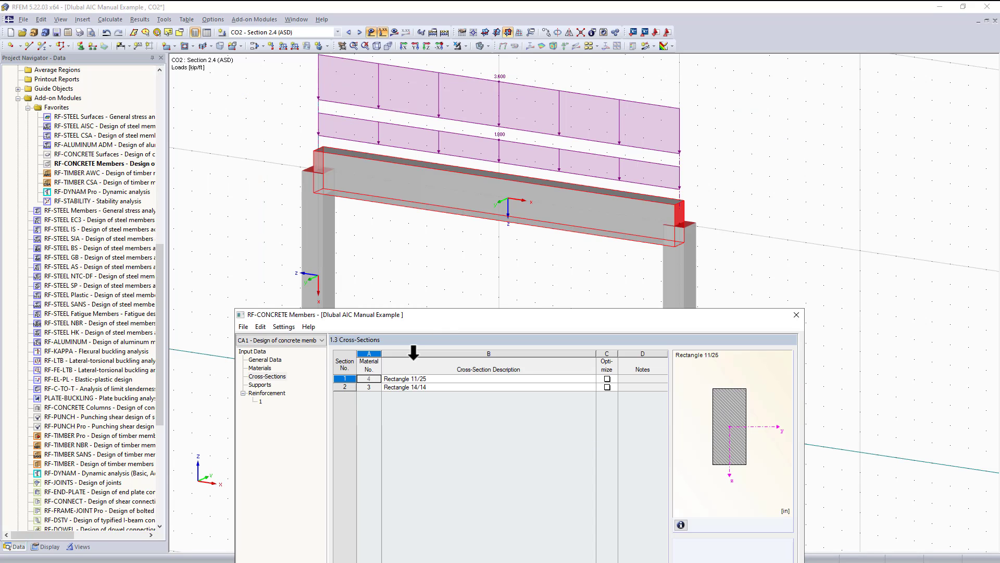
left_click(397, 387)
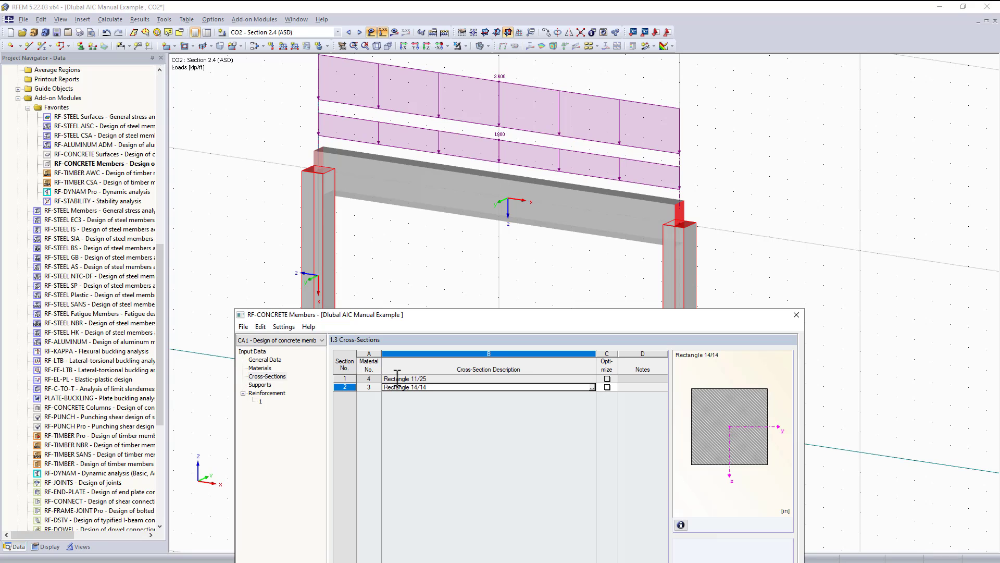
left_click(397, 379)
left_click(404, 387)
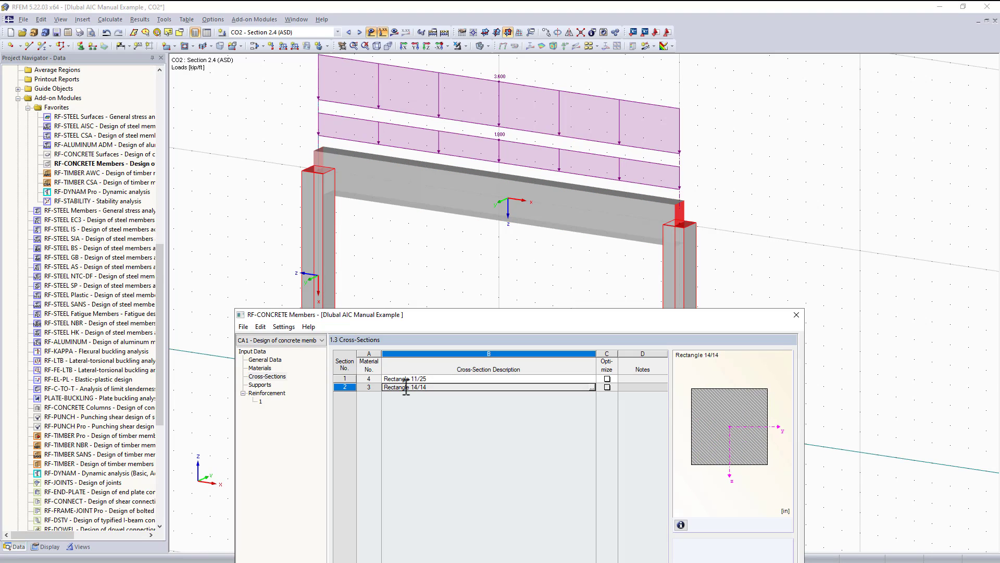
left_click_drag(423, 315, 418, 138)
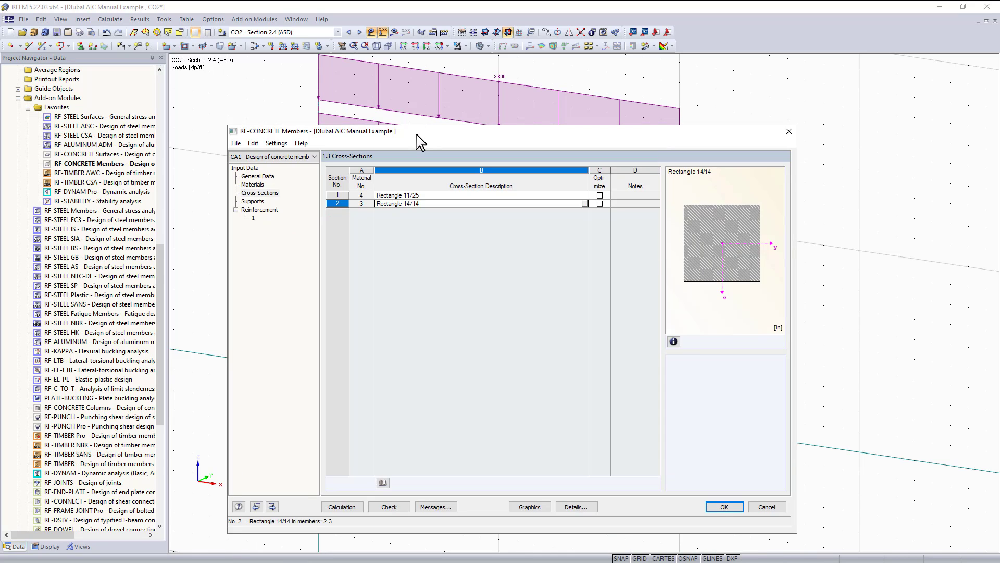
Define design supports for the beam by picking its end nodes 1 and 2 in the model
left_click(260, 201)
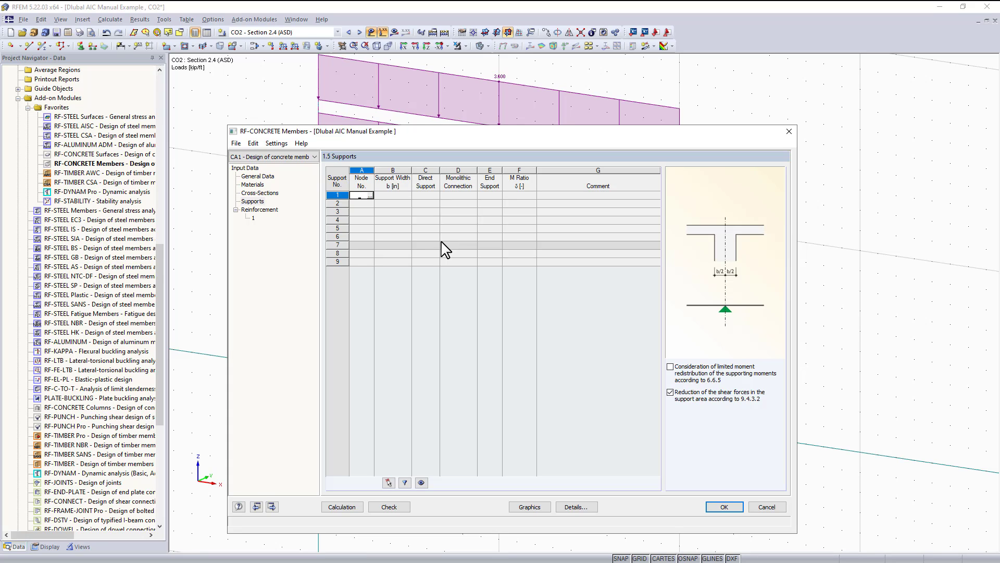
left_click(370, 196)
left_click(319, 170)
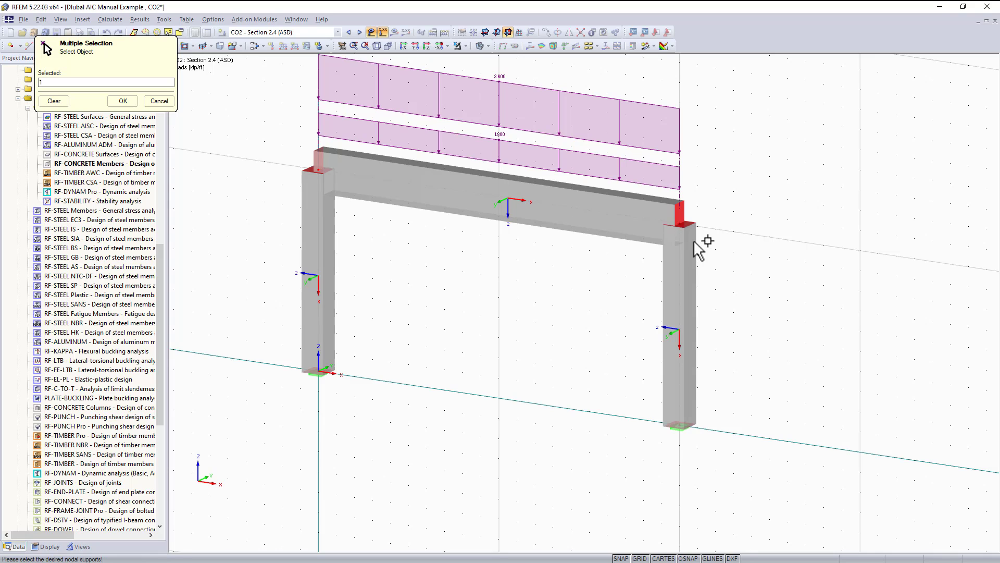
left_click(680, 223)
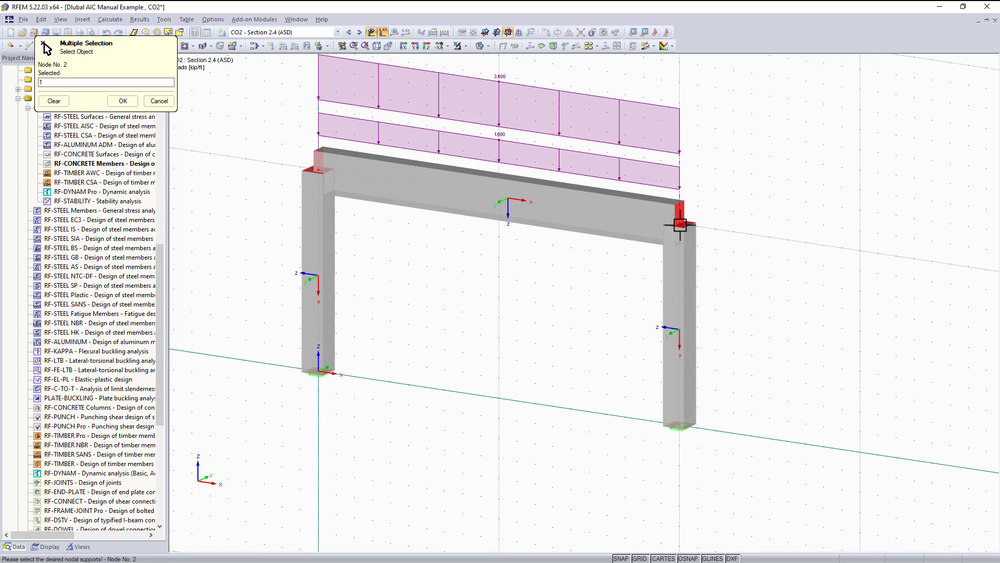
left_click(123, 101)
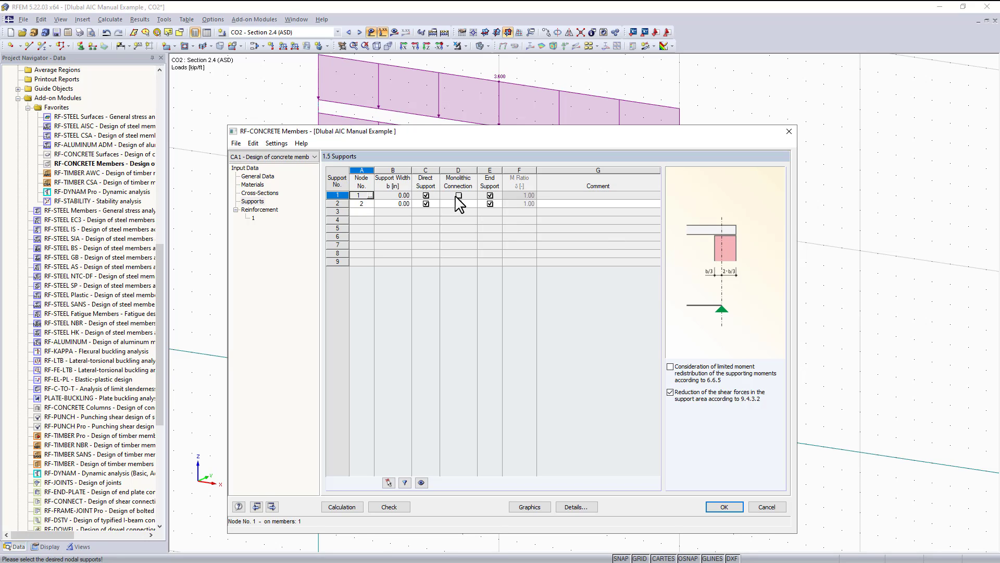
Compare the direct, monolithic and end support options for both supports, leaving only End Support enabled
left_click(426, 195)
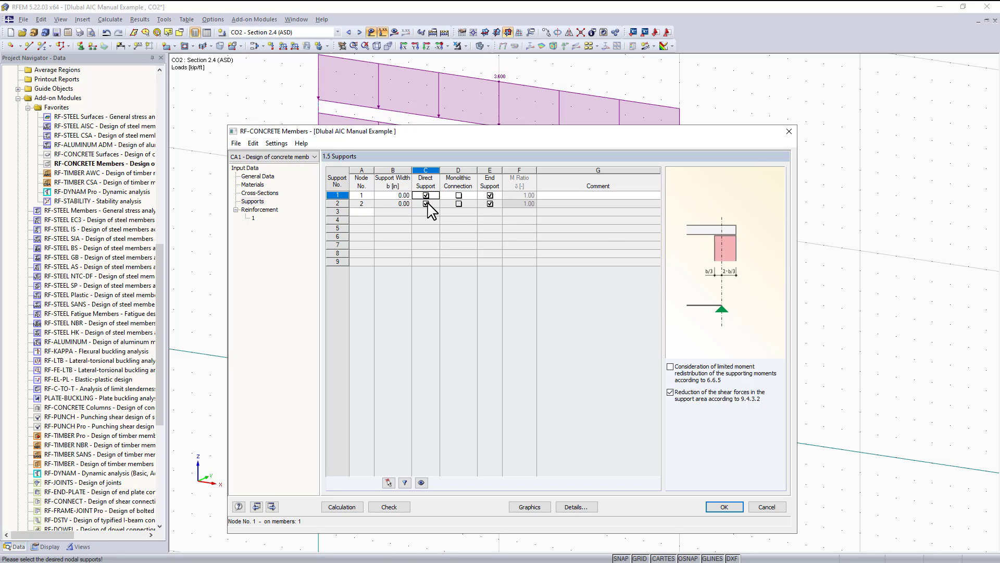
left_click(489, 196)
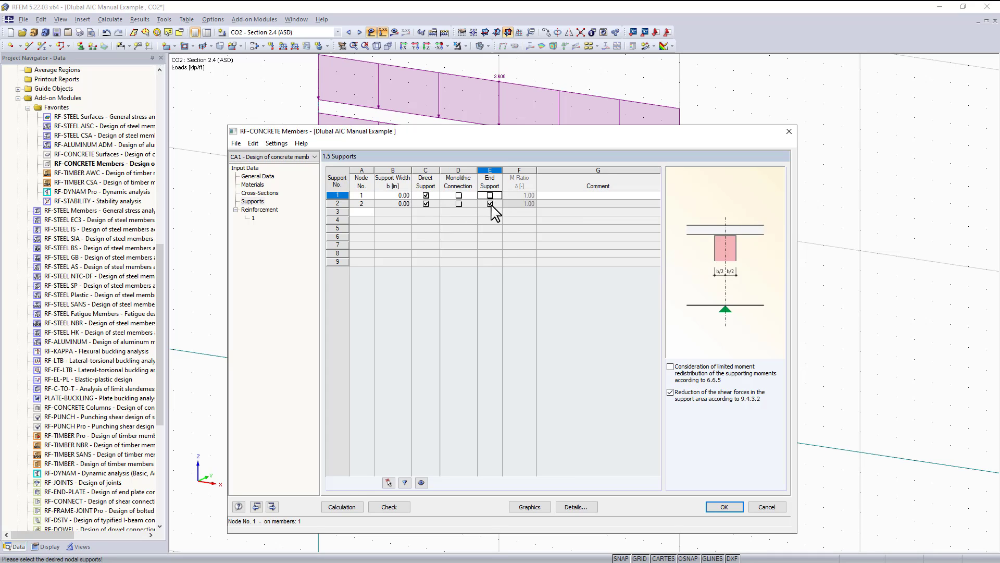
left_click(490, 204)
left_click(459, 203)
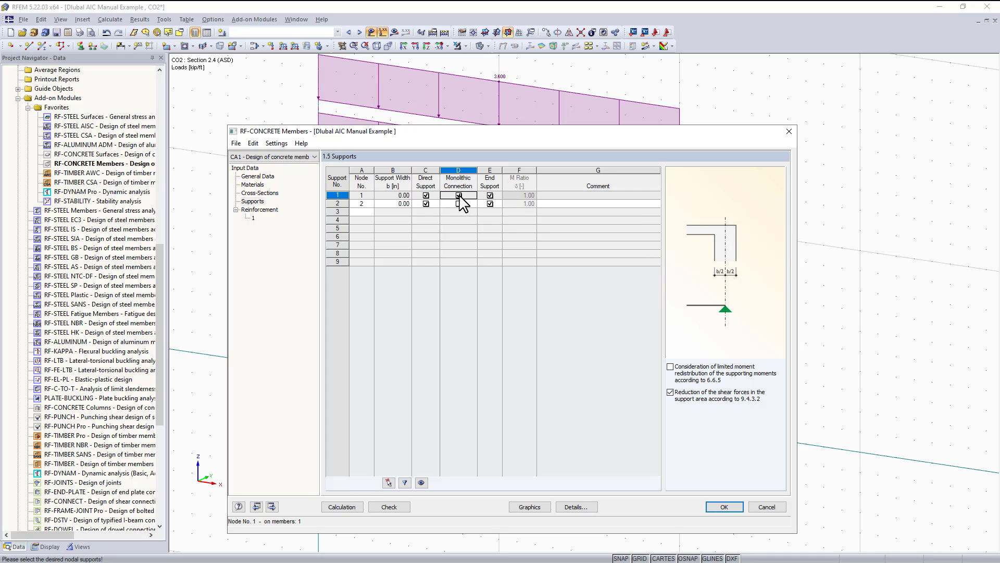
left_click(458, 204)
left_click(459, 195)
left_click(490, 196)
left_click(490, 204)
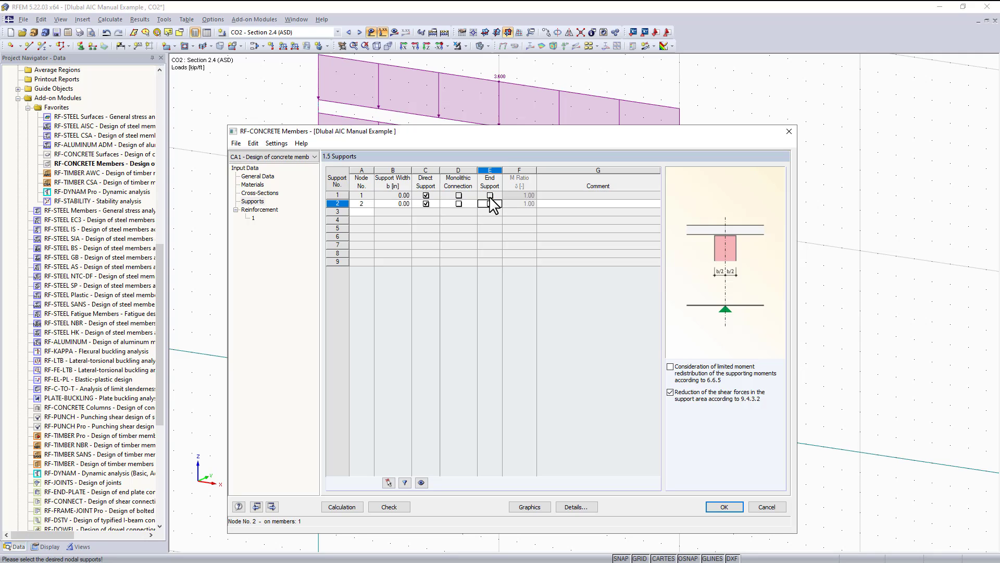
left_click(490, 196)
left_click(489, 204)
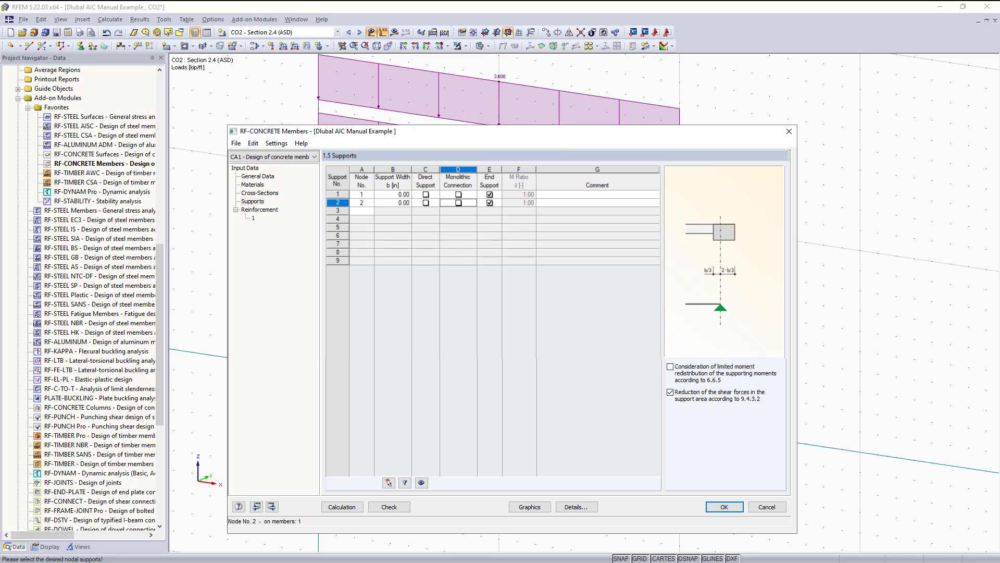
Name the first reinforcement group Columns and apply it only to members 2 and 3, picked in the model
left_click(265, 211)
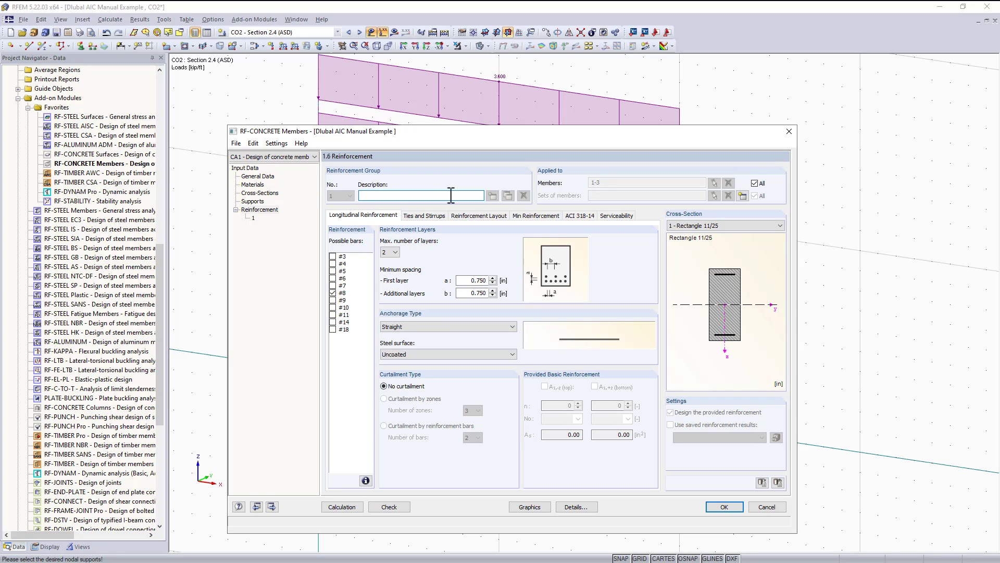
type("olumns")
left_click(755, 183)
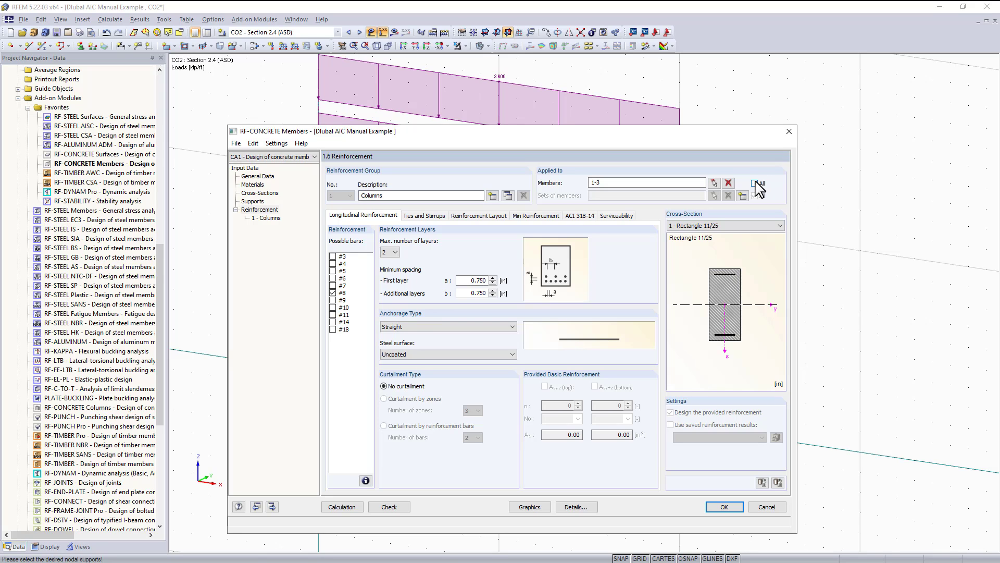
left_click(714, 183)
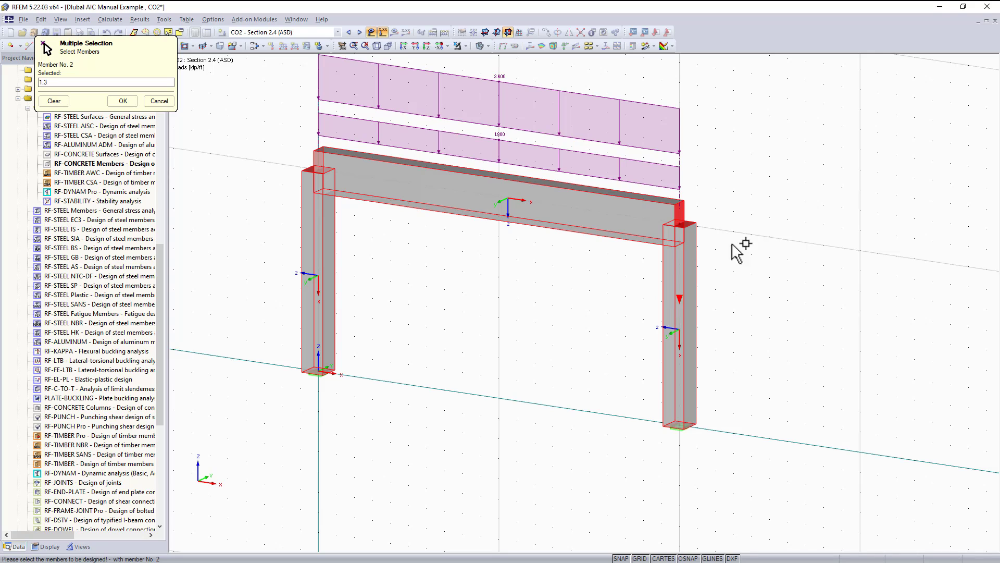
left_click(692, 274)
left_click(592, 222)
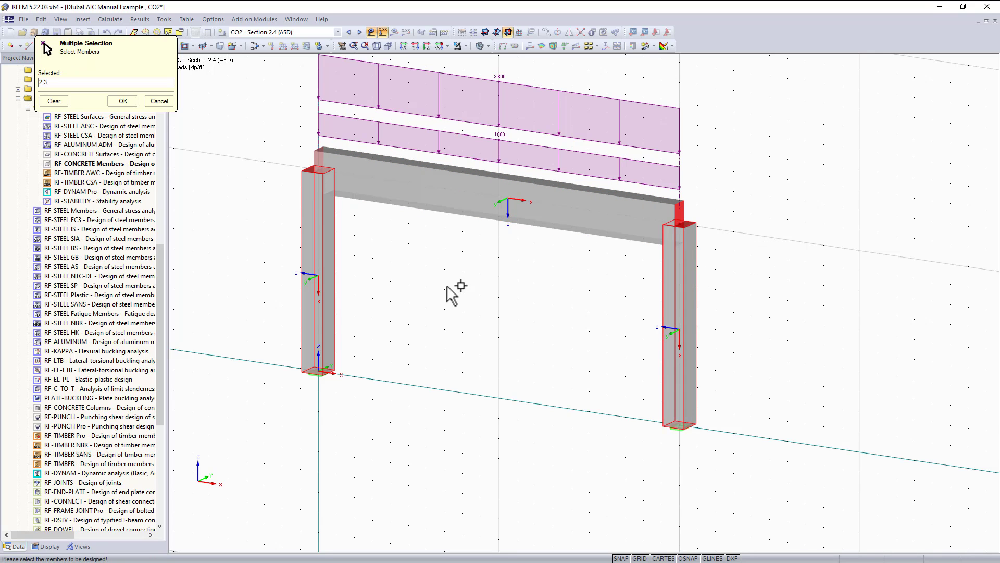
left_click(123, 101)
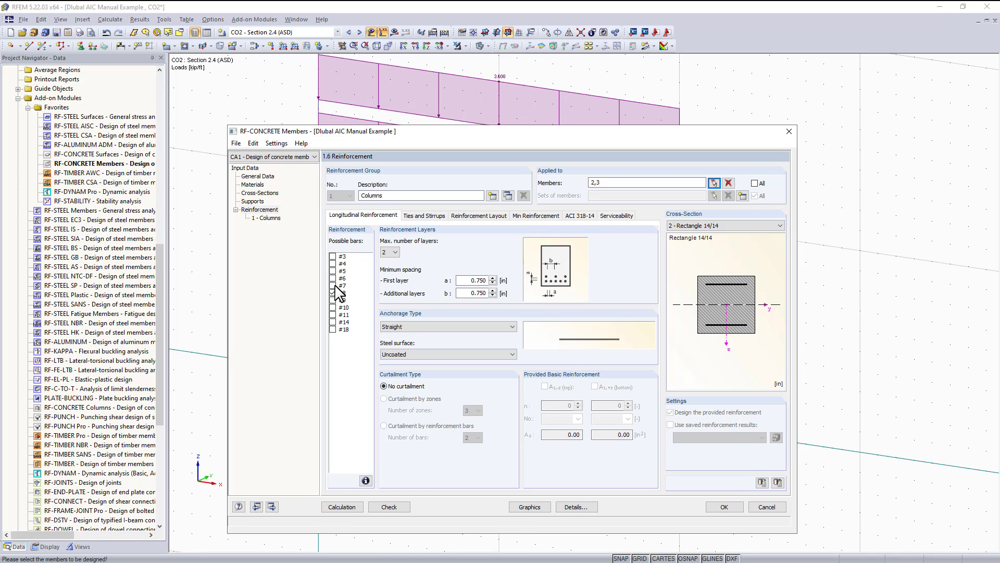
Allow #7 and #8 as the possible longitudinal bars for the Columns group
left_click(333, 292)
left_click(333, 293)
left_click(332, 271)
left_click(333, 278)
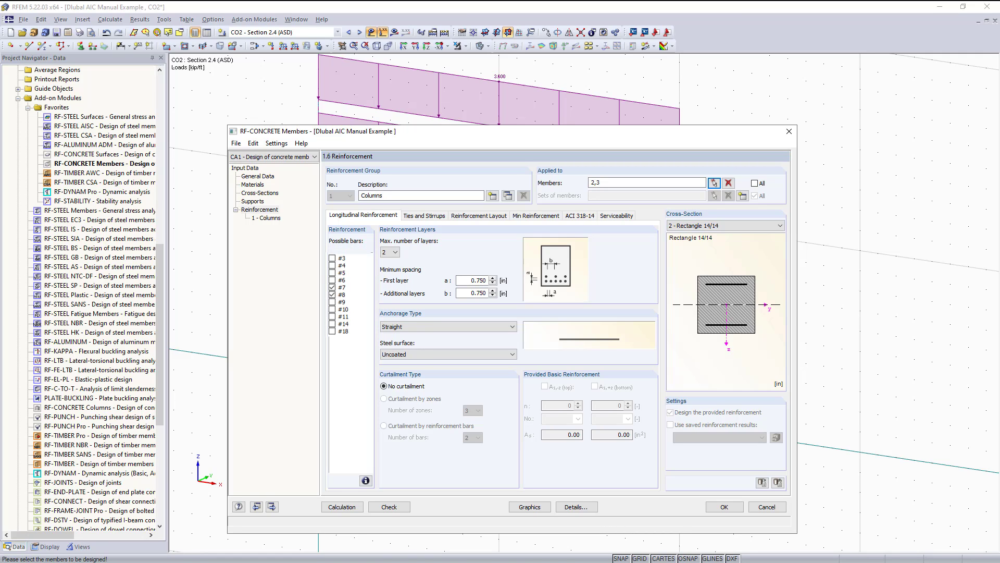
Try other maximum numbers of reinforcement layers, such as 3 and 1, and return the setting to 2
left_click(395, 253)
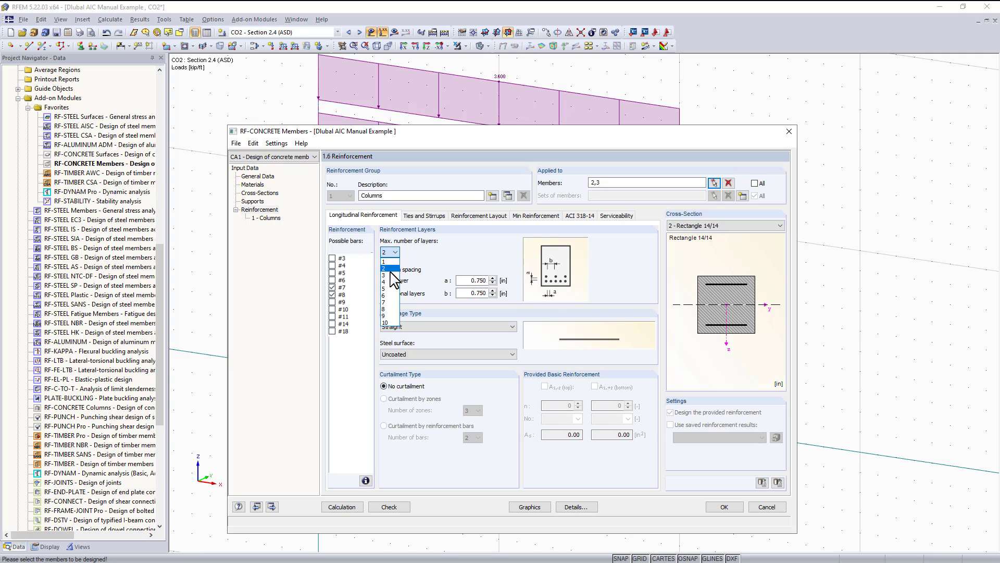
left_click(390, 282)
left_click(394, 253)
left_click(391, 275)
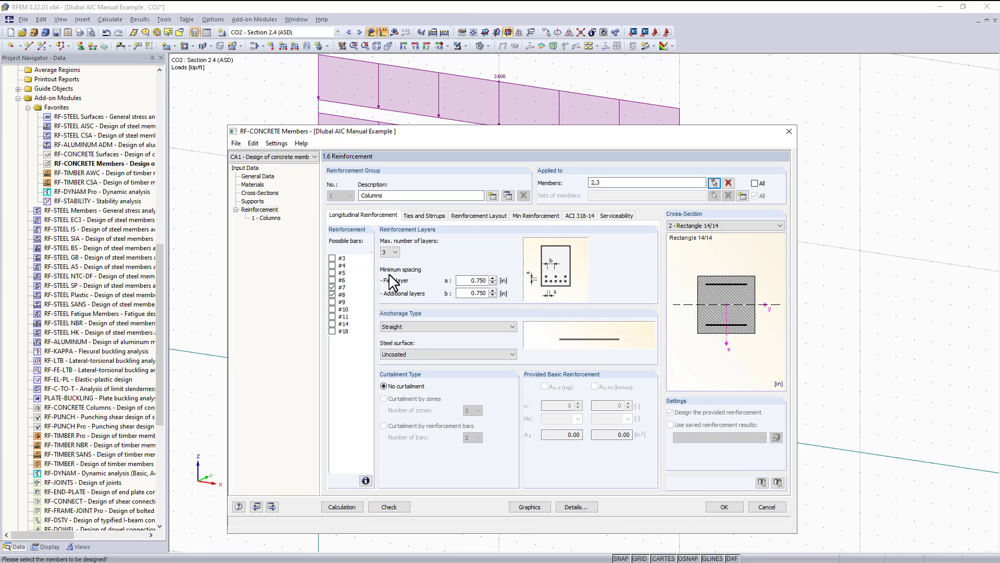
left_click(392, 252)
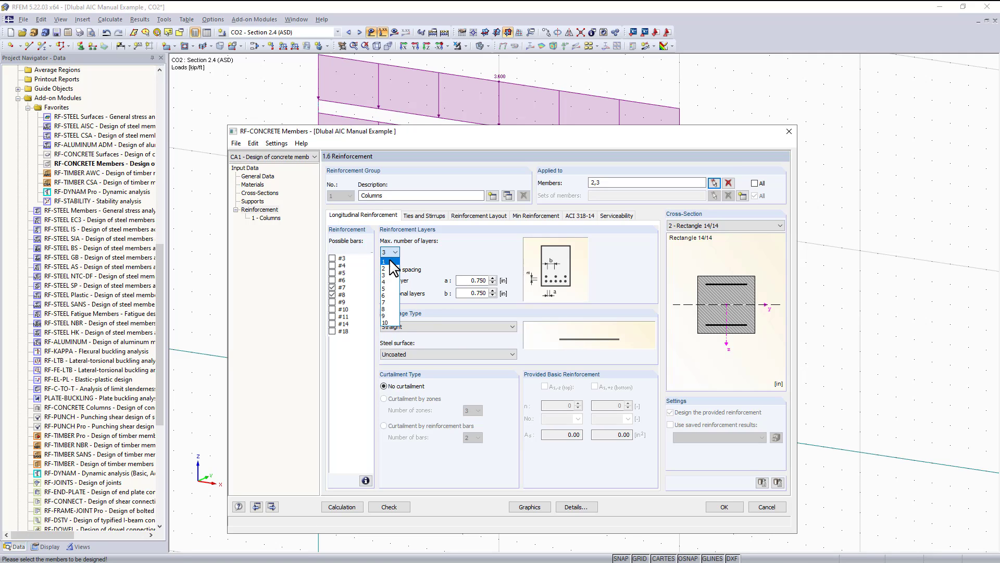
left_click(389, 260)
left_click(392, 252)
left_click(391, 268)
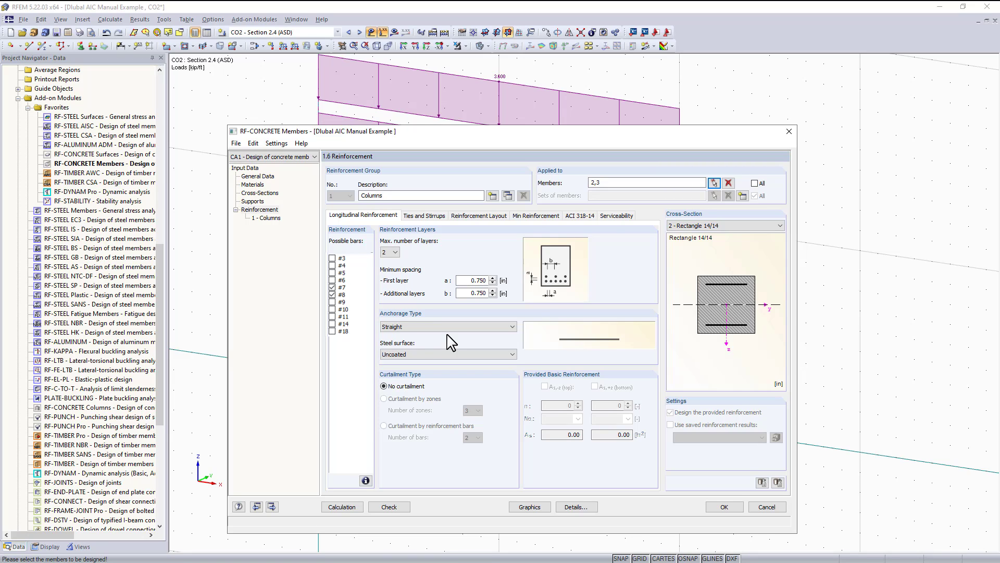
Compare the anchorage types for the columns' longitudinal bars, including Straight with transverse bar, and choose No anchorage
left_click(452, 328)
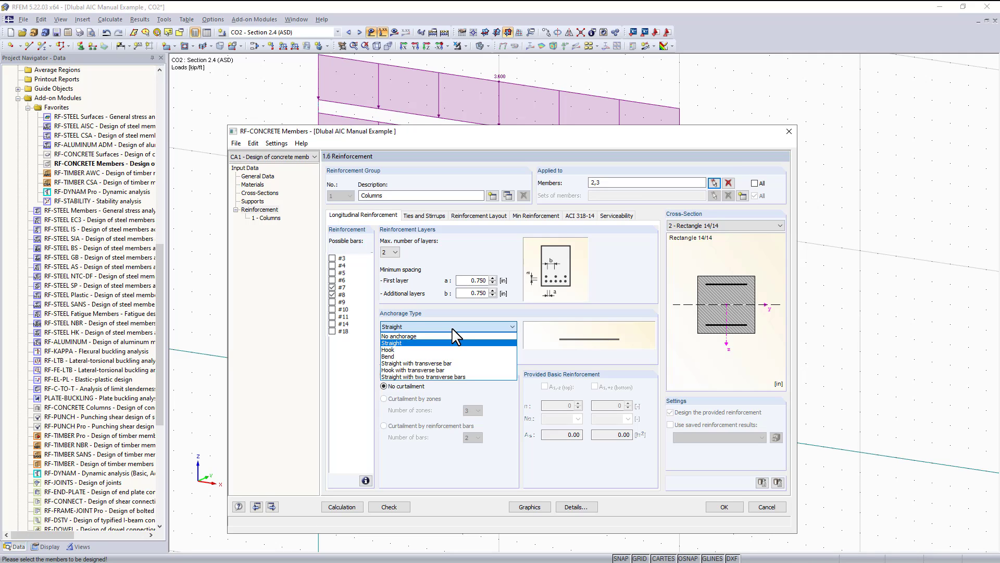
left_click(443, 363)
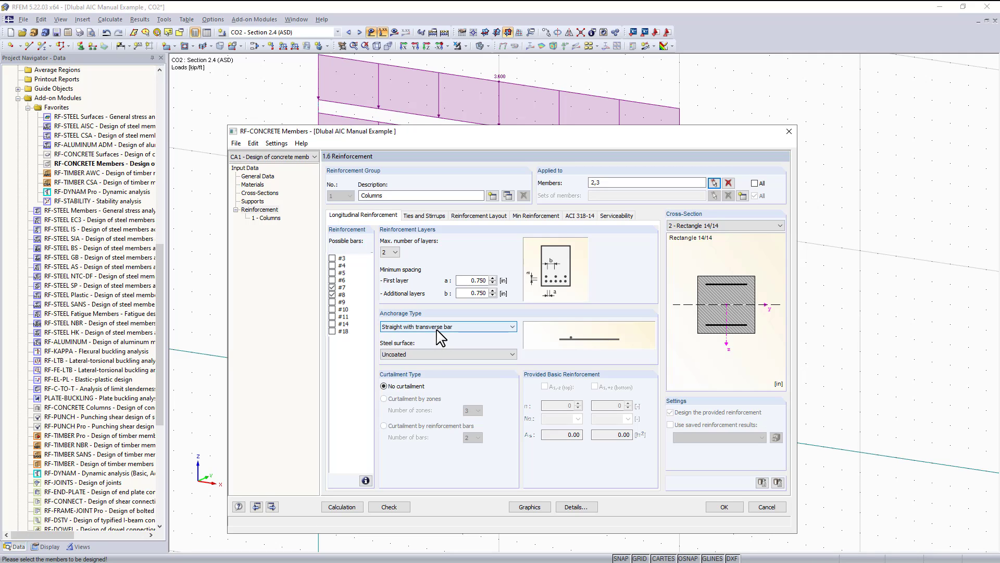
left_click(448, 327)
left_click(415, 350)
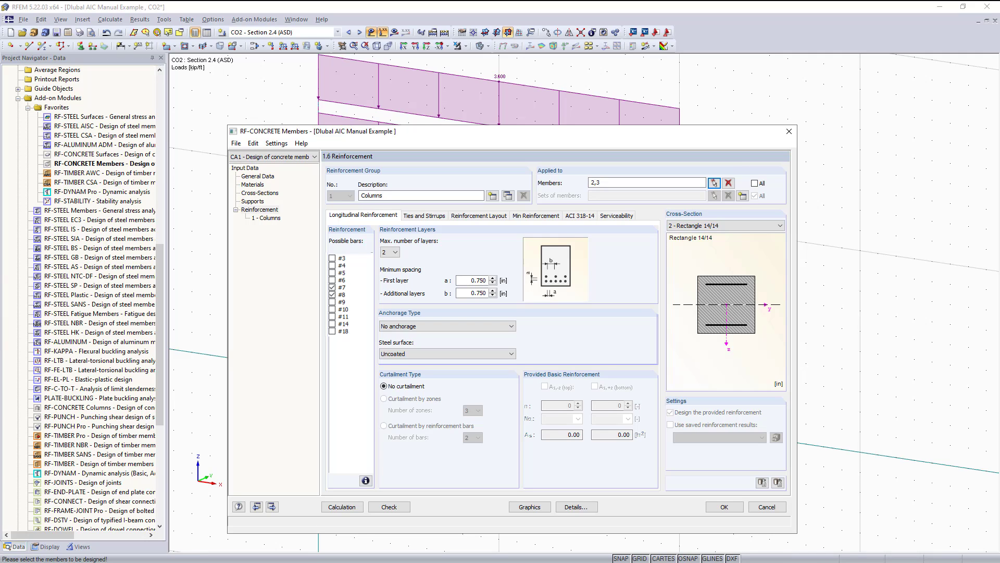
Review the columns' tie and stirrup settings, then set the top, bottom and side concrete cover to 1.5 in
left_click(425, 216)
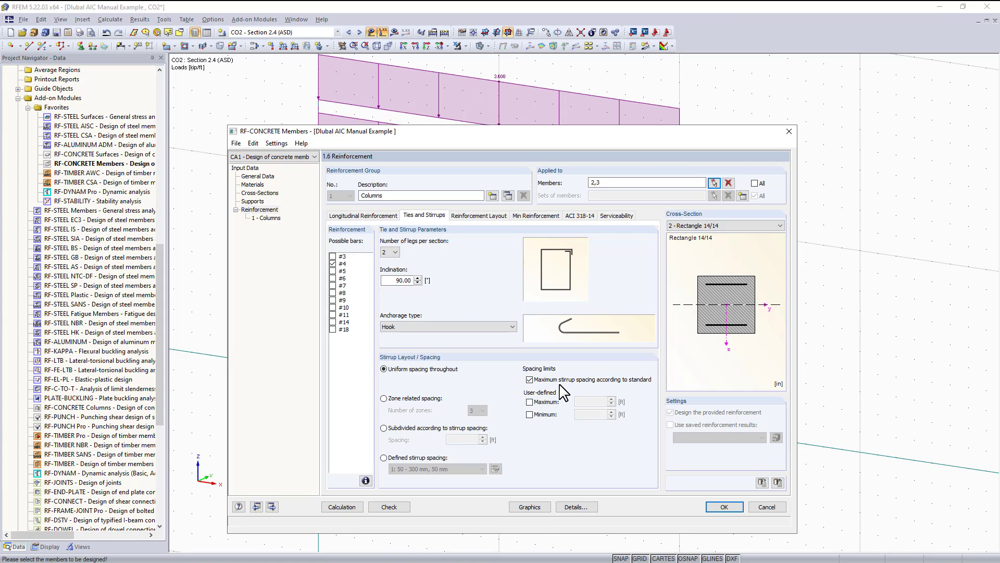
left_click(471, 222)
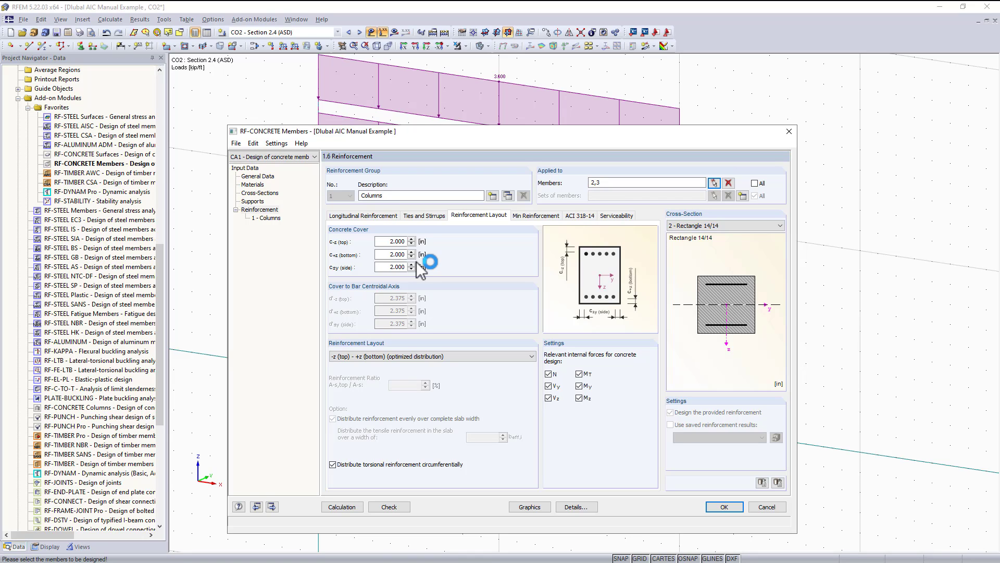
double_click(393, 241)
type("1.5")
key("Tab")
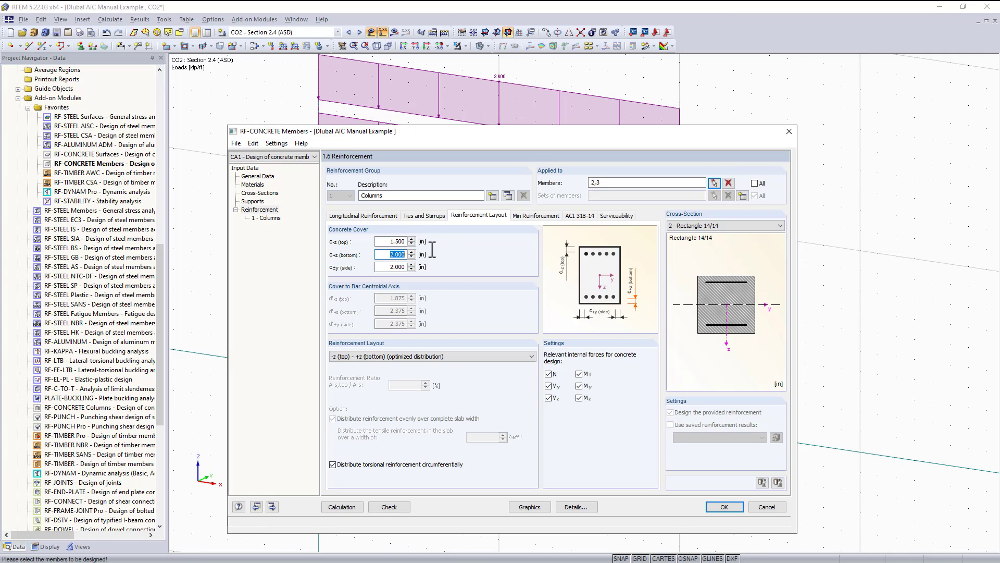
type("1.5")
key("Tab")
type("1.5")
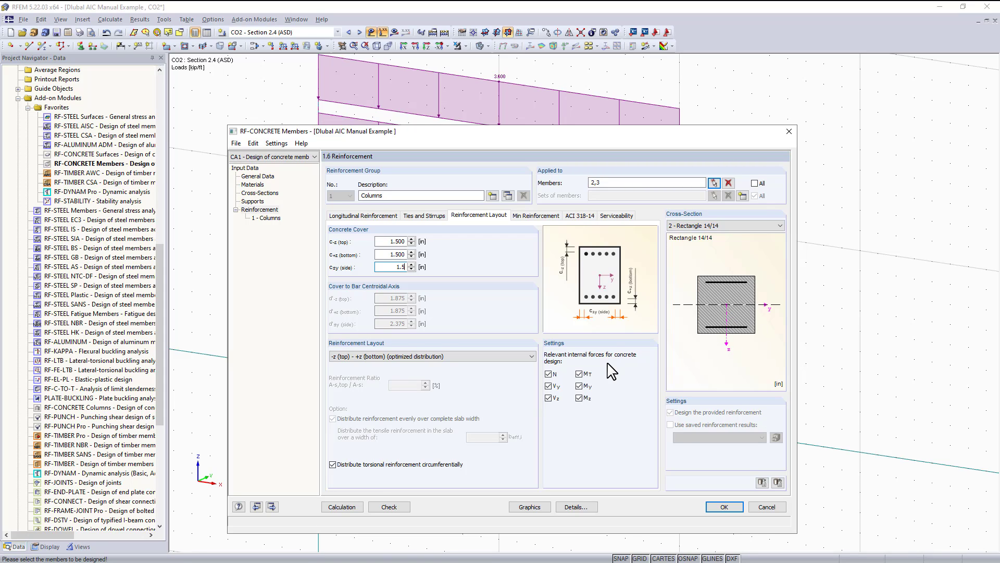
Set the columns' reinforcement layout to Uniformly surrounding, keeping all internal forces, including MT, relevant for the concrete design
left_click(495, 353)
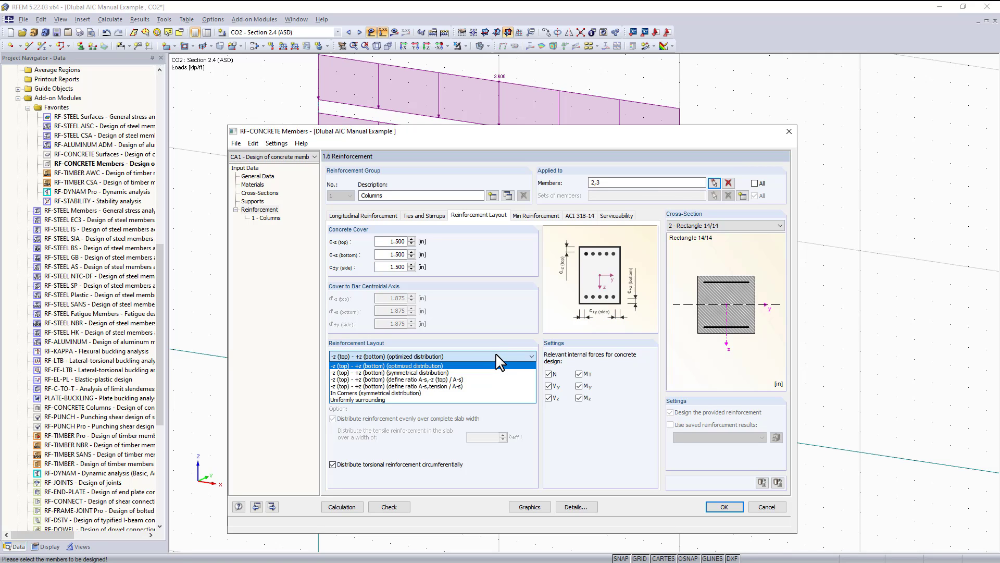
left_click(446, 399)
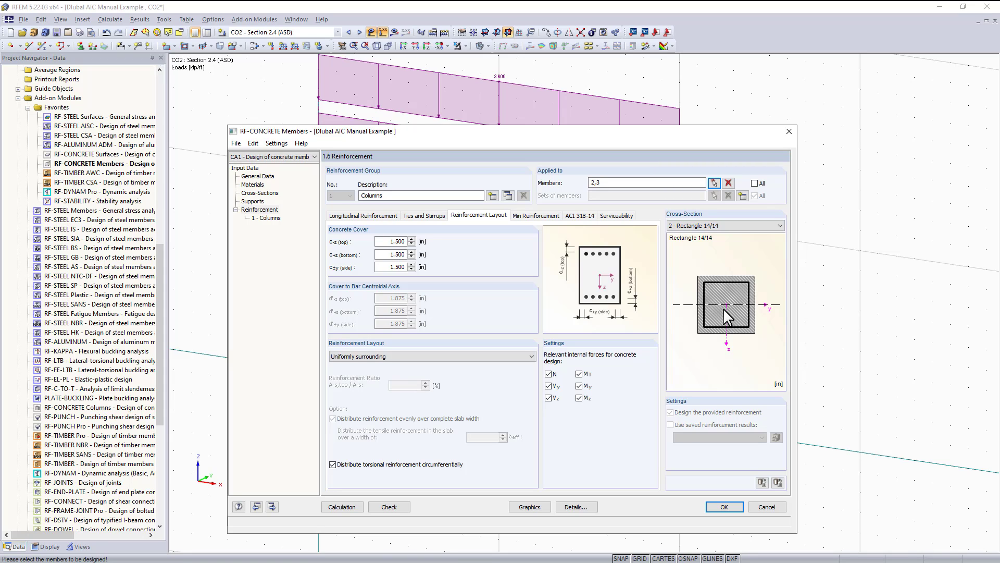
left_click(579, 374)
left_click(578, 374)
Review the columns' minimum reinforcement, ACI 318-14 and serviceability settings, and check the load combination selected for serviceability design
left_click(537, 216)
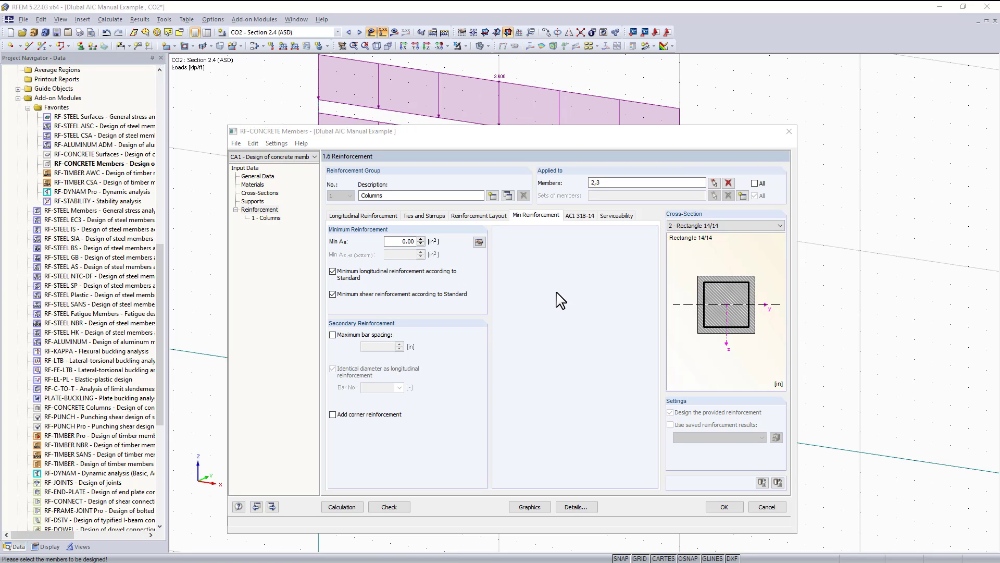
left_click(575, 217)
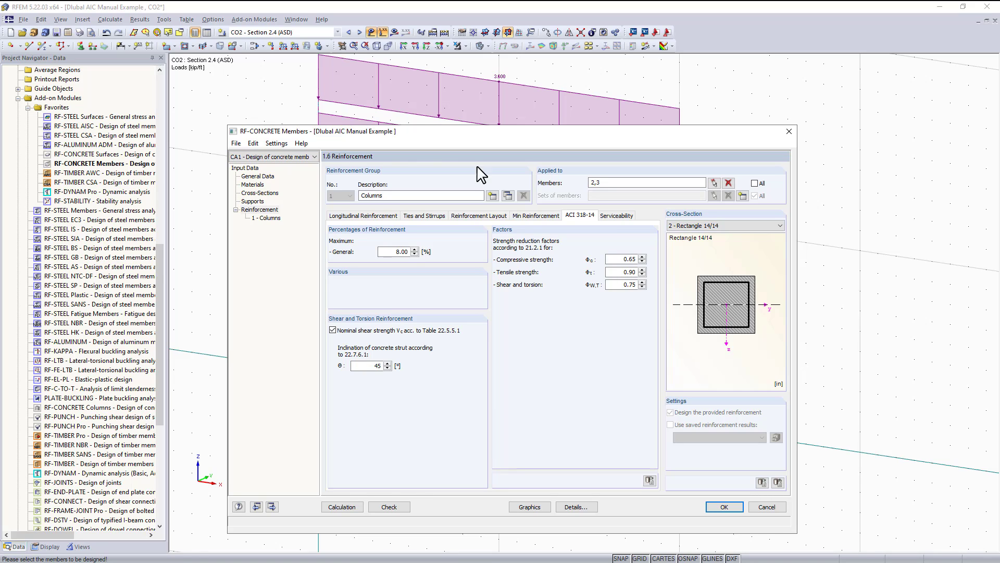
left_click(616, 215)
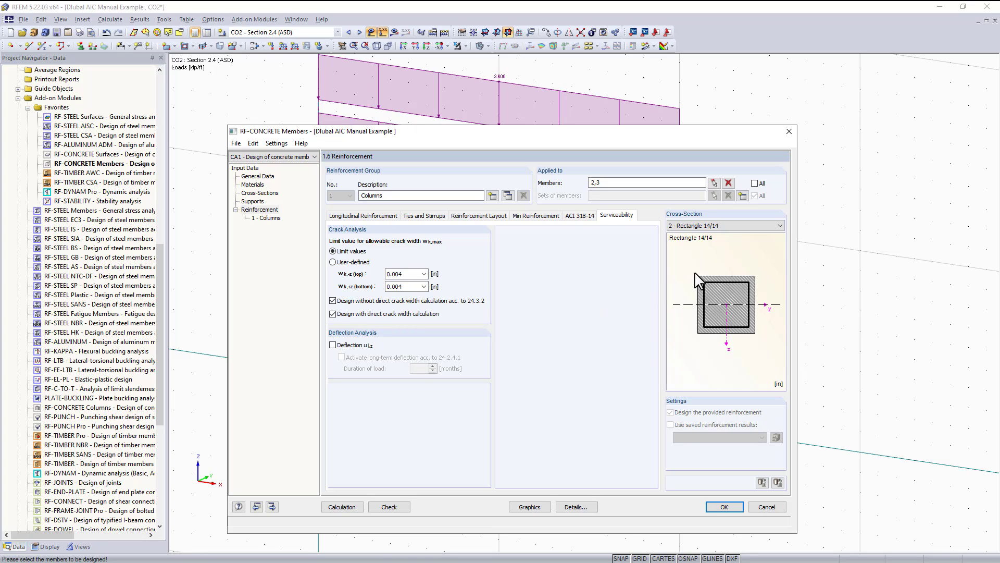
left_click(265, 176)
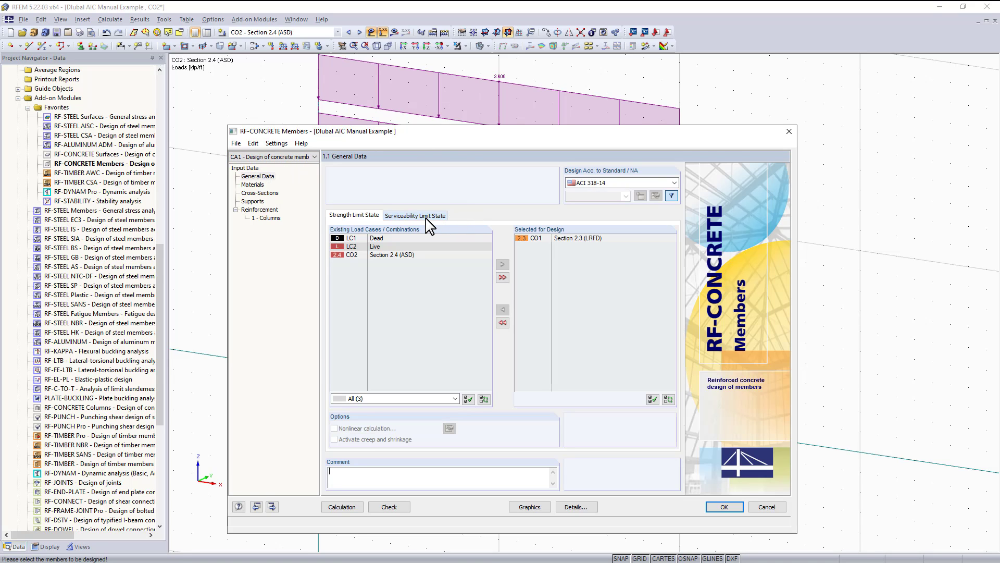
left_click(426, 218)
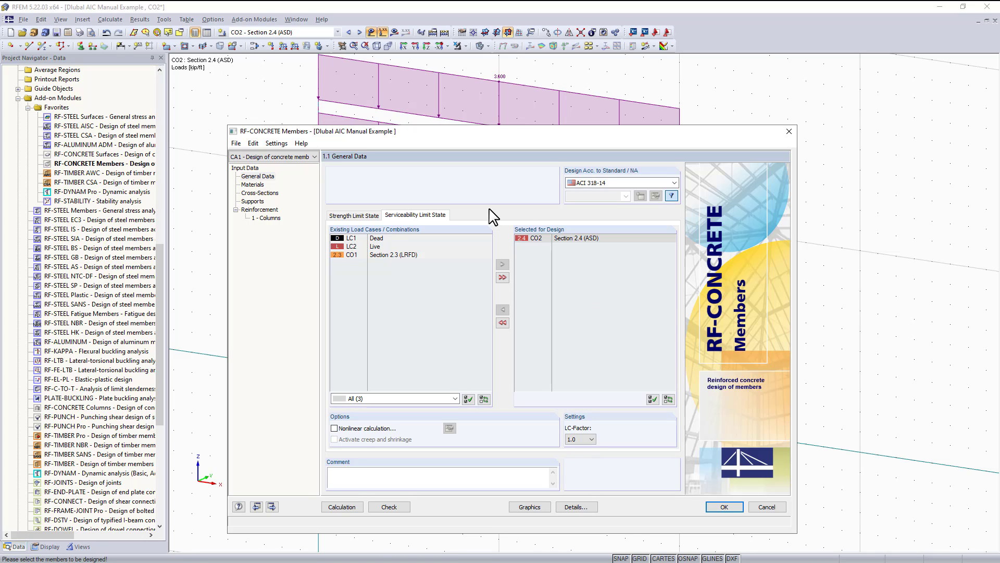
left_click(277, 219)
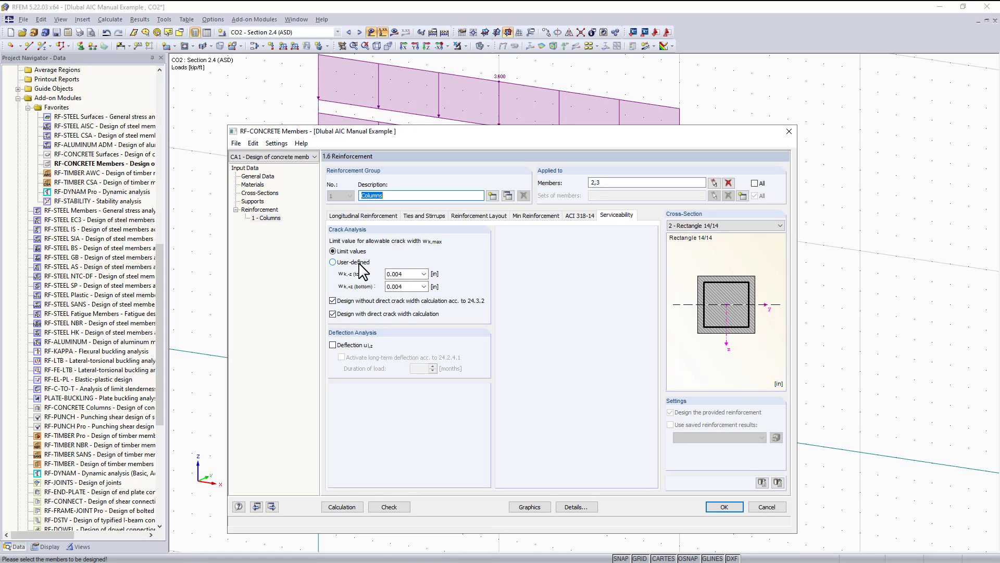
Switch the allowable crack width to user-defined and activate the deflection analysis with long-term deflection according to 24.2.4.1
left_click(424, 274)
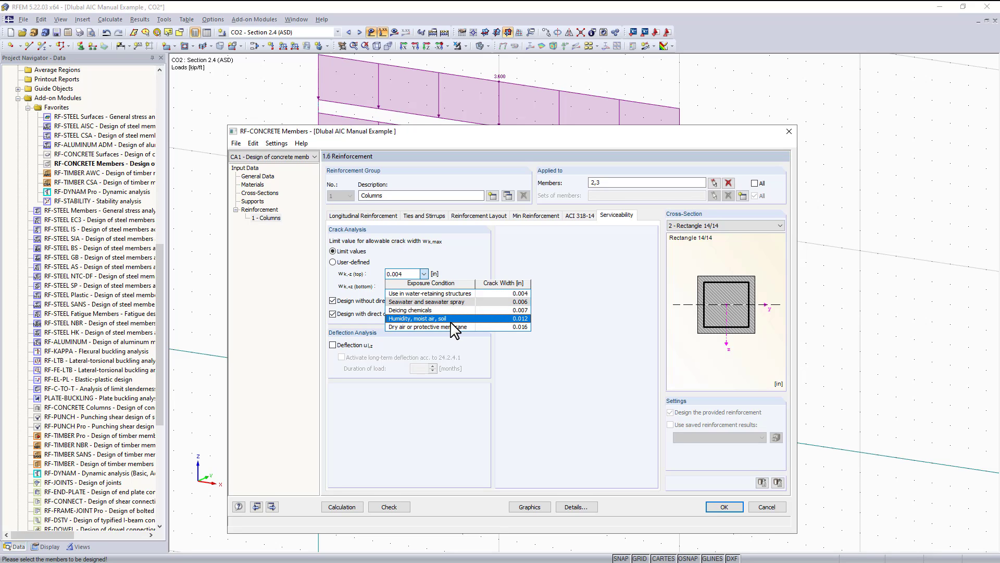
left_click(355, 262)
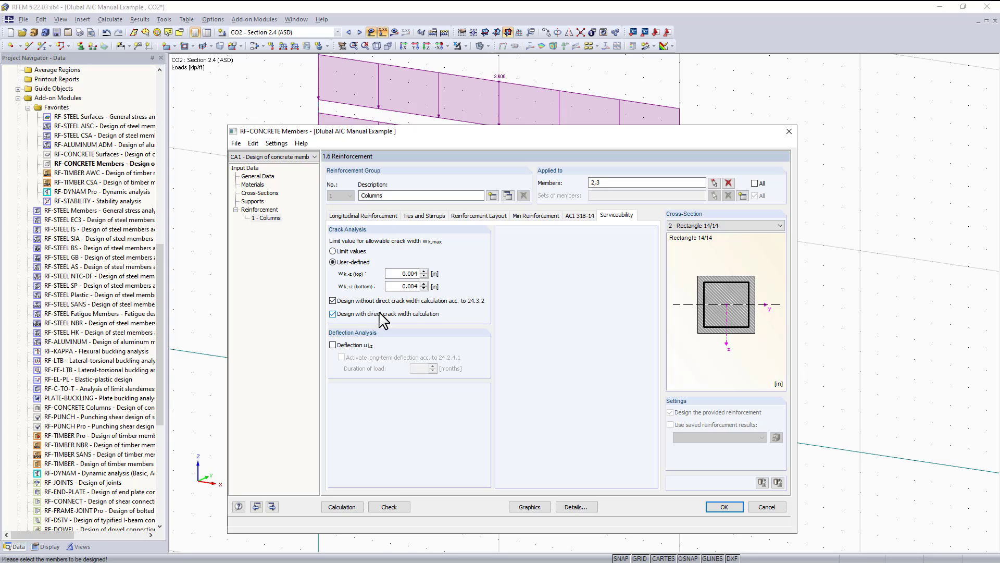
left_click(339, 345)
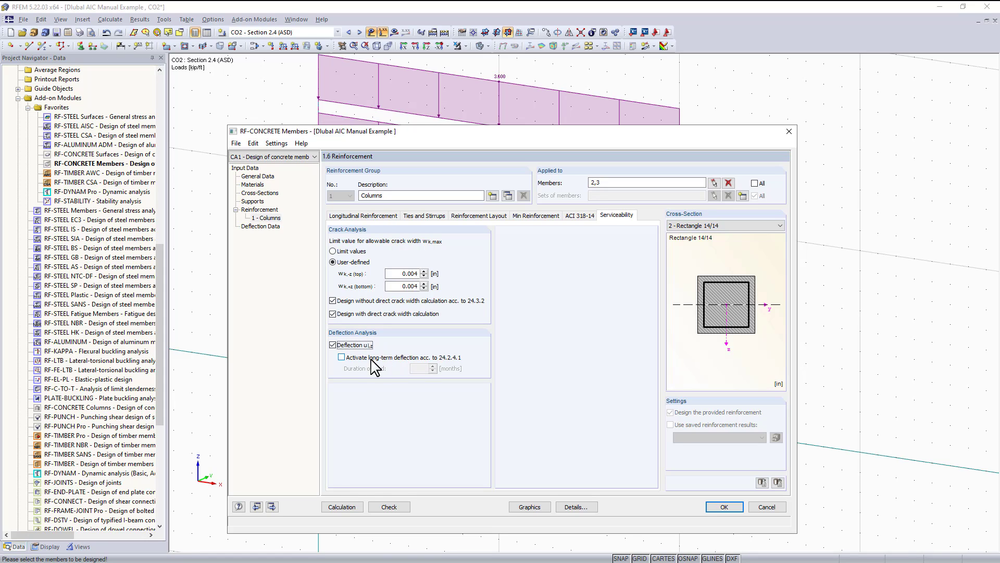
left_click(355, 358)
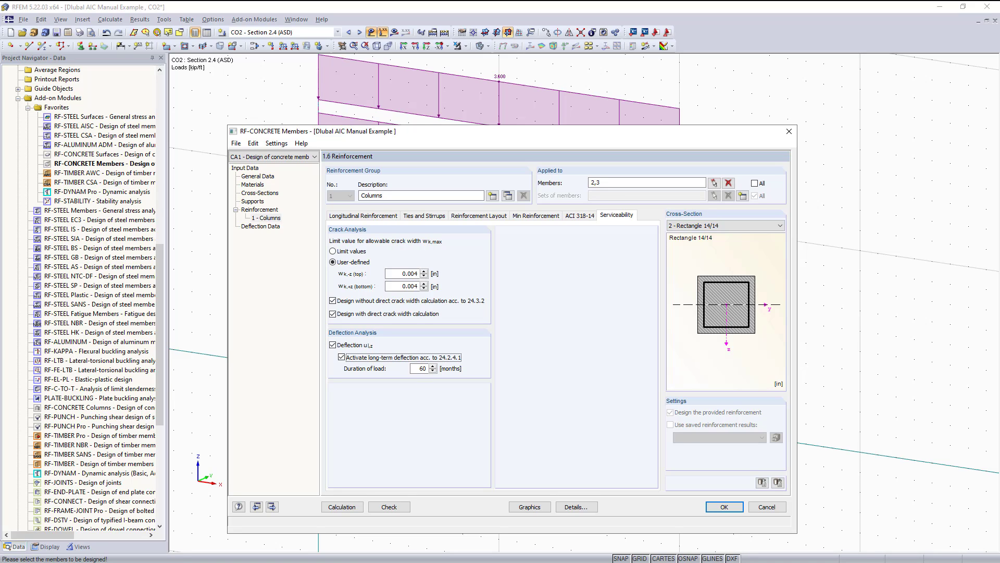
Examine the deflection data for members 2 and 3, including the available limit values for member 2
left_click(270, 227)
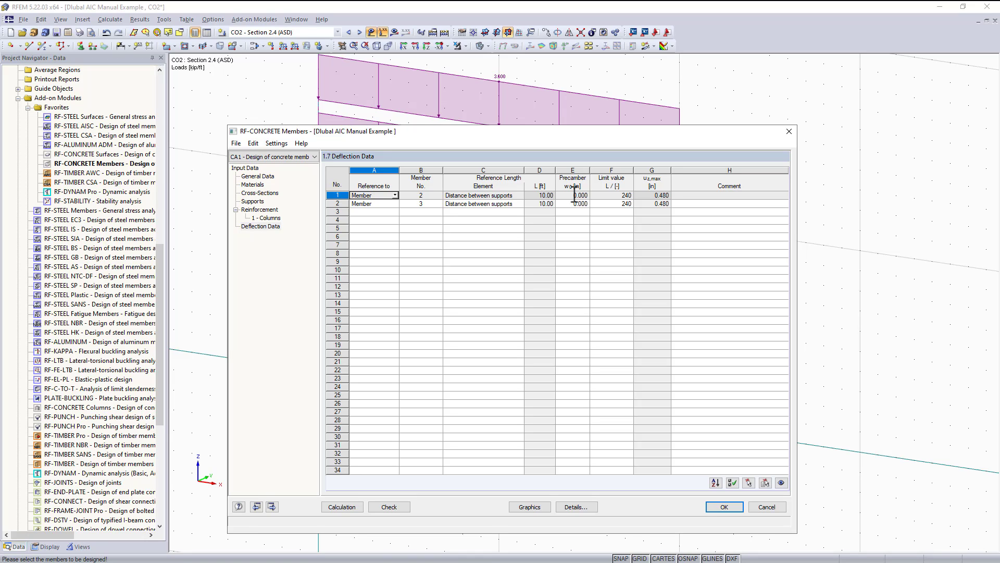
left_click(612, 195)
left_click(629, 196)
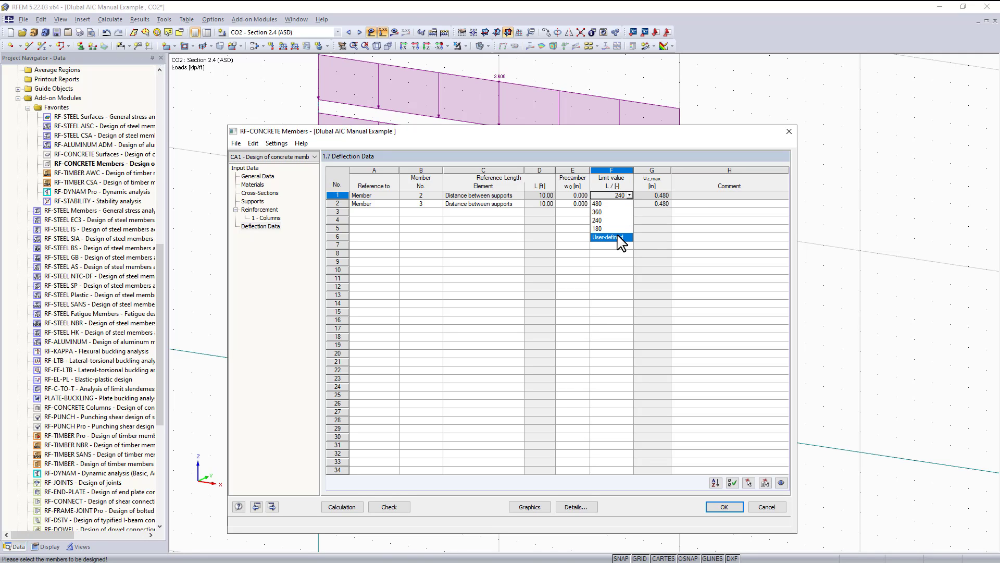
left_click(657, 193)
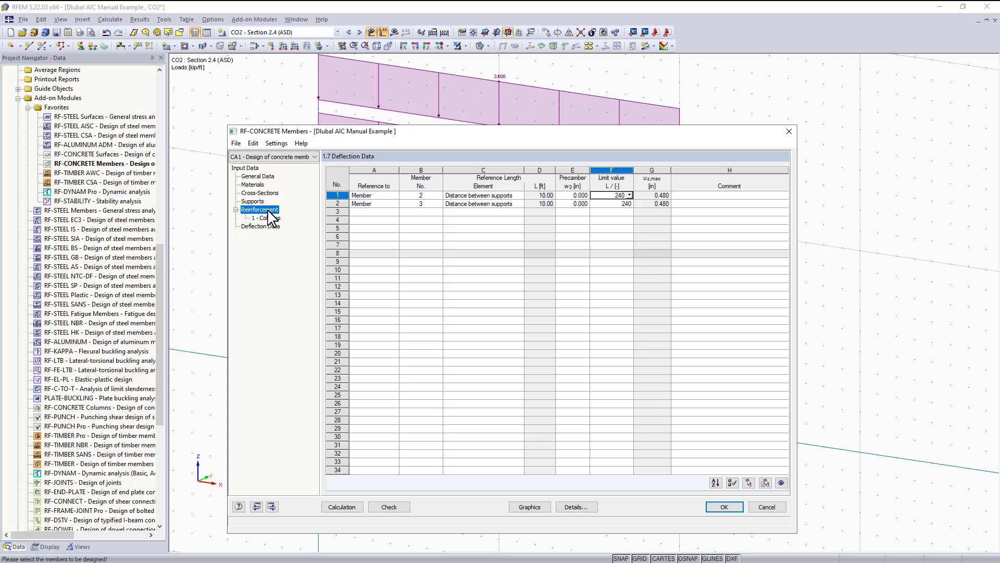
Duplicate the Columns reinforcement group and rename group 1 as Beam
left_click(268, 210)
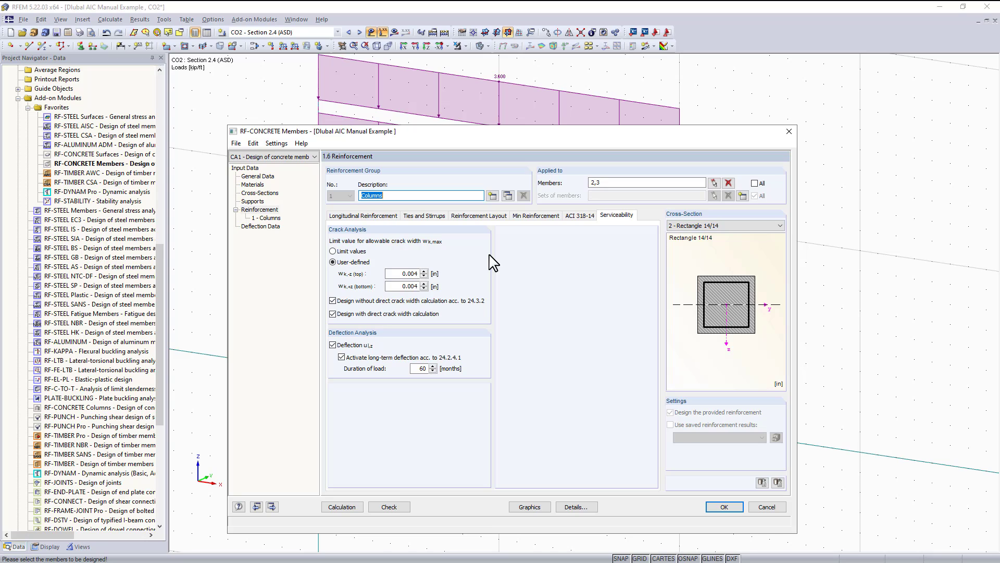
left_click(507, 196)
left_click(443, 196)
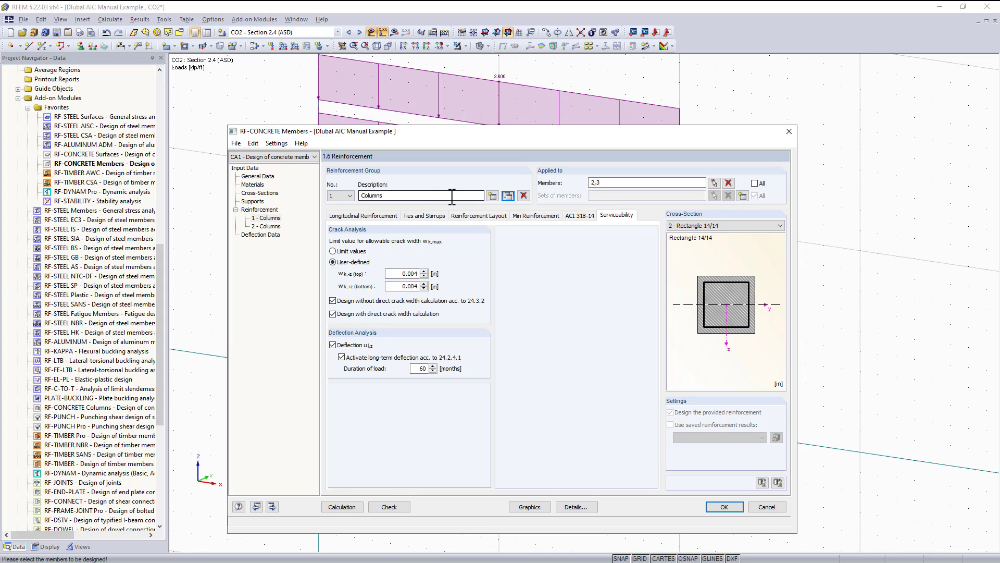
key("BackSpace")
key("BackSpace")
key("BackSpace")
key("BackSpace")
key("BackSpace")
key("BackSpace")
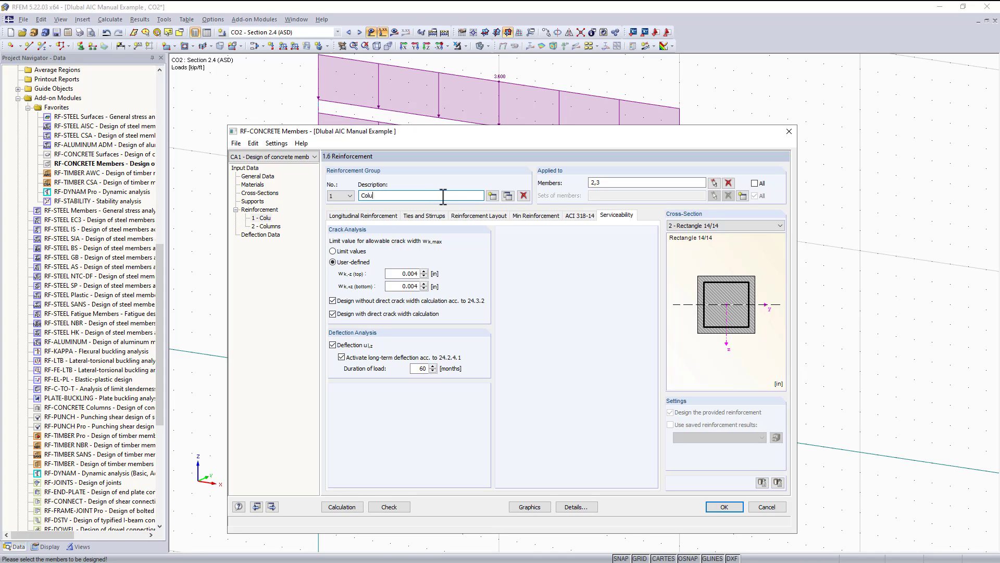
key("BackSpace")
type("Beam")
Replace the members assigned to the Beam reinforcement group with the horizontal beam, member 1
left_click(728, 183)
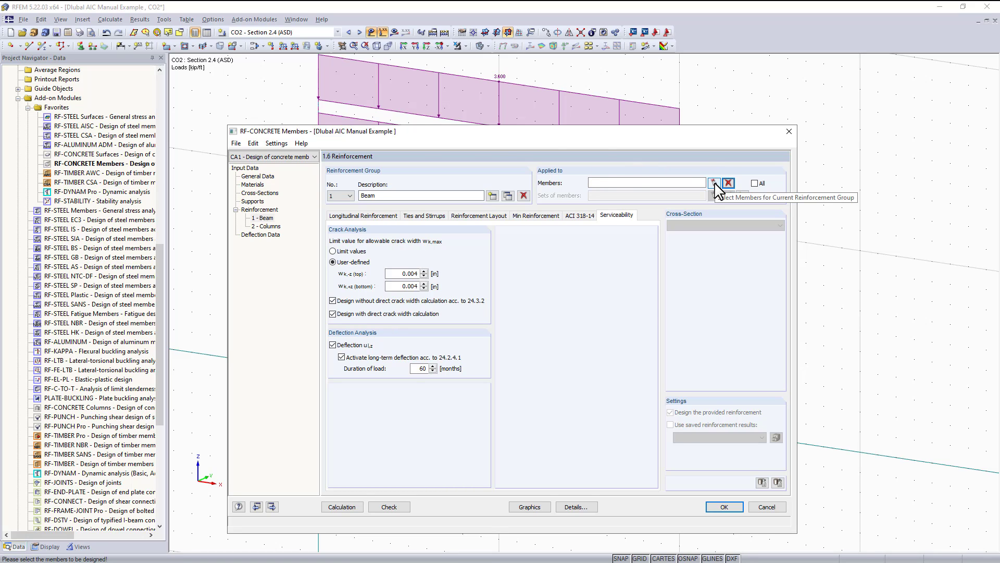
left_click(716, 183)
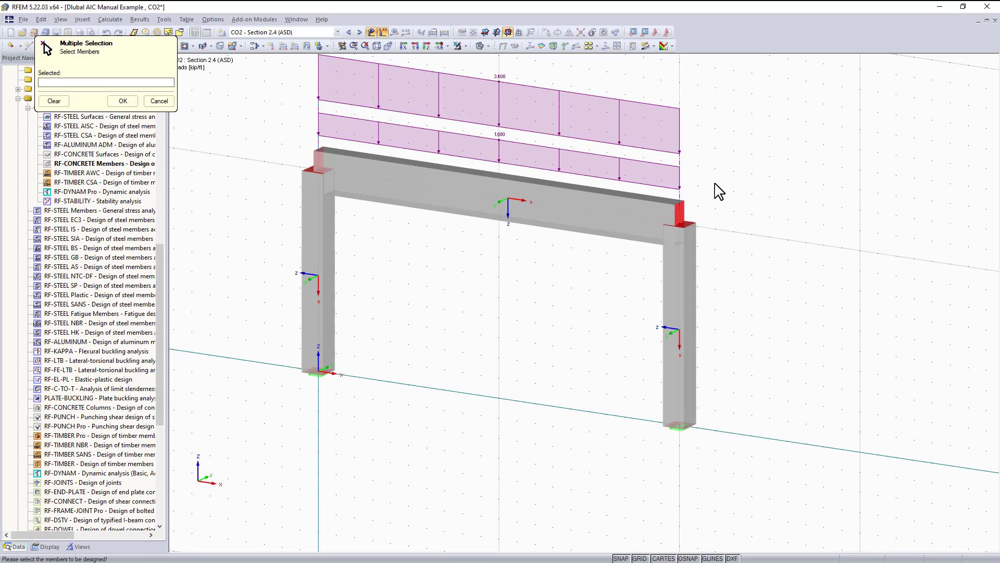
left_click(592, 208)
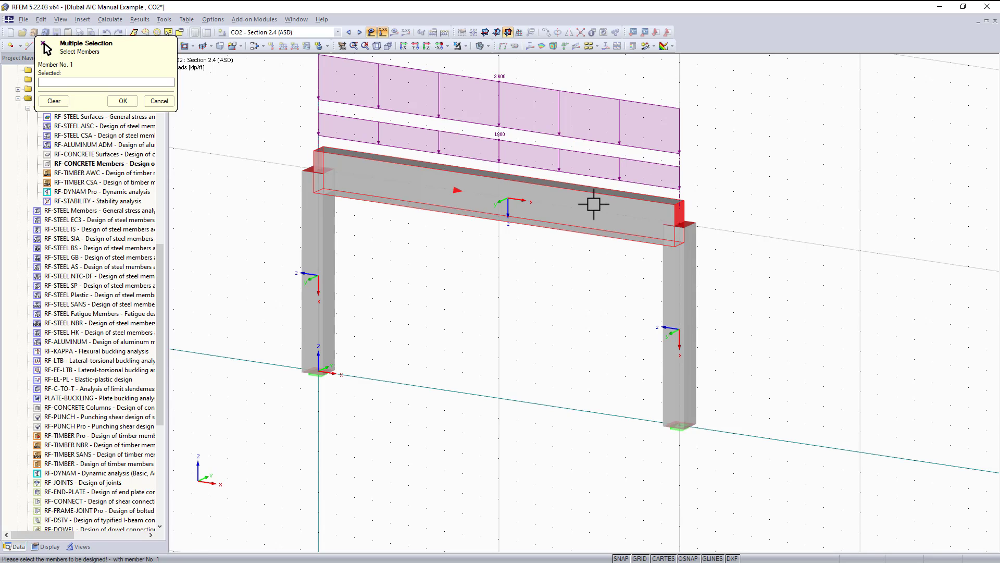
left_click(125, 101)
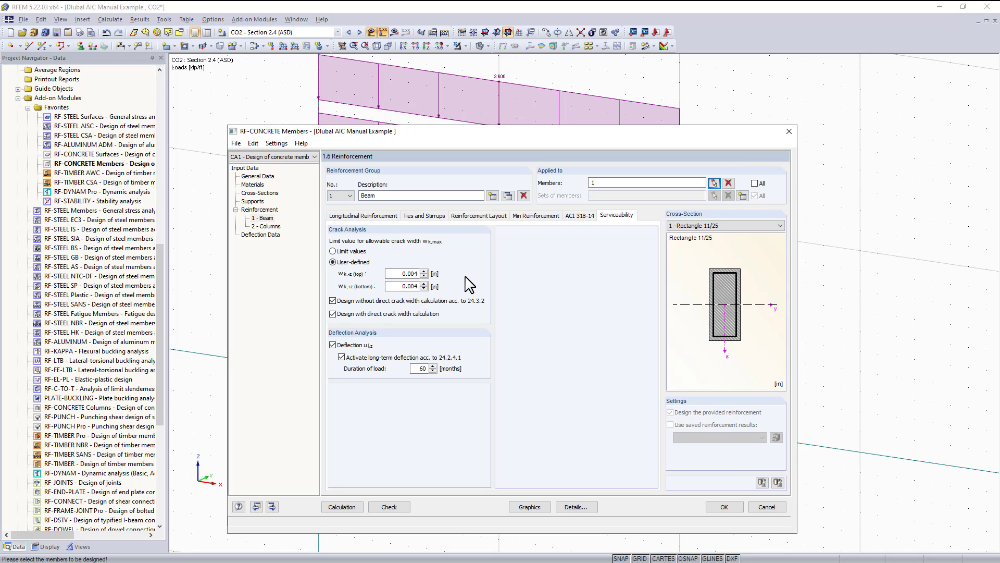
Set the beam's stirrup layout to zone related spacing with 3 zones
left_click(421, 215)
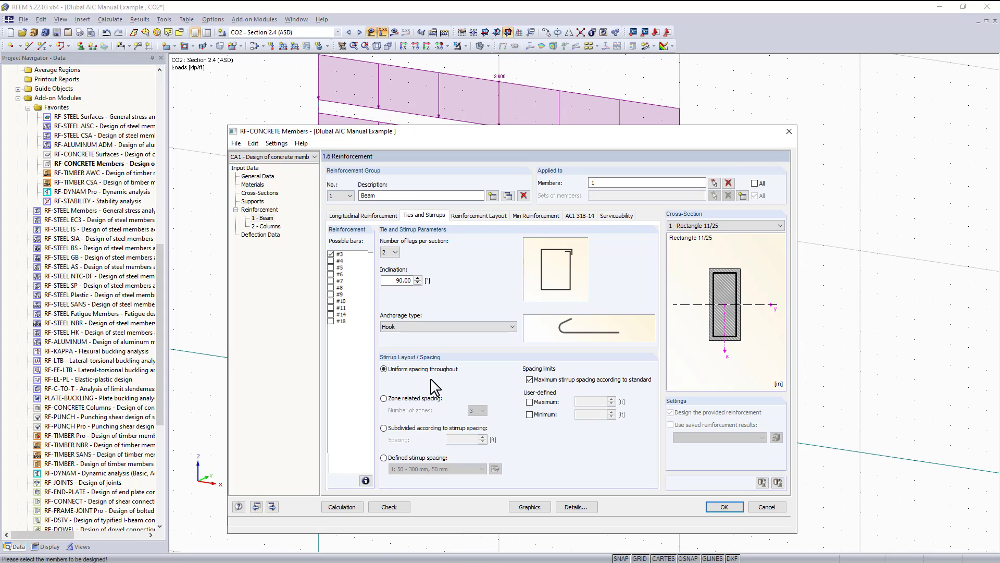
left_click(410, 398)
left_click(481, 411)
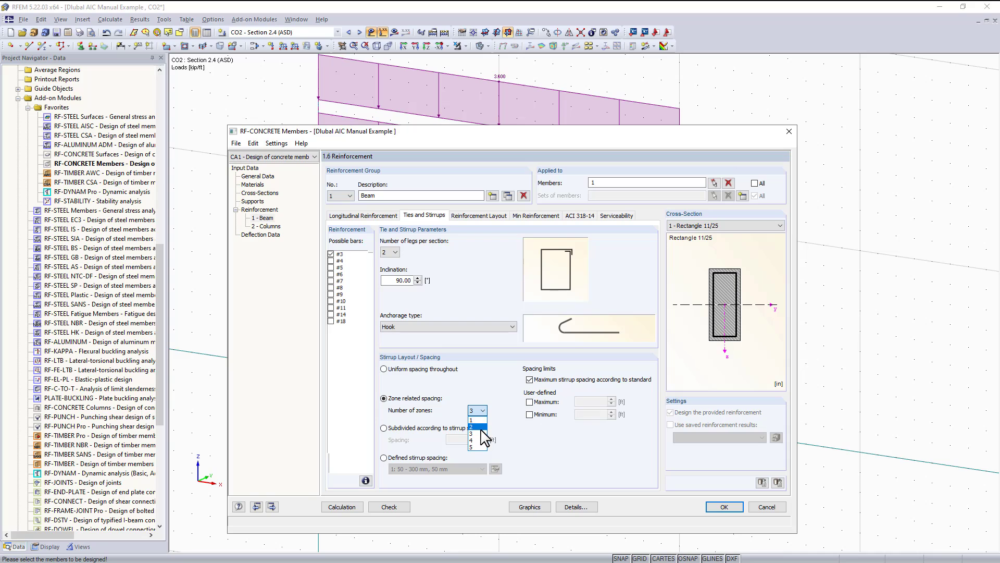
left_click(483, 411)
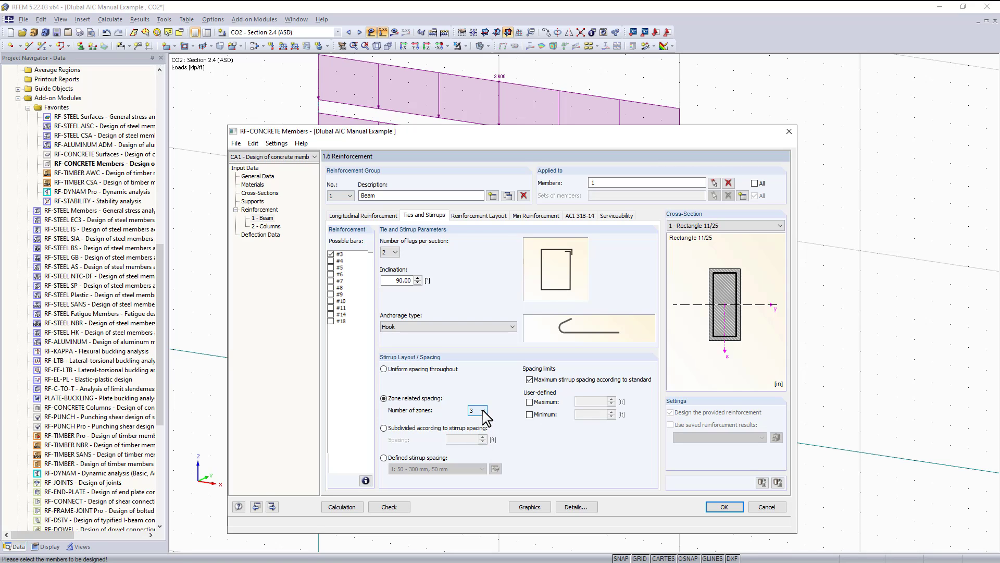
Set the beam's reinforcement layout to -z (top) - +z (bottom) (optimized distribution)
left_click(476, 216)
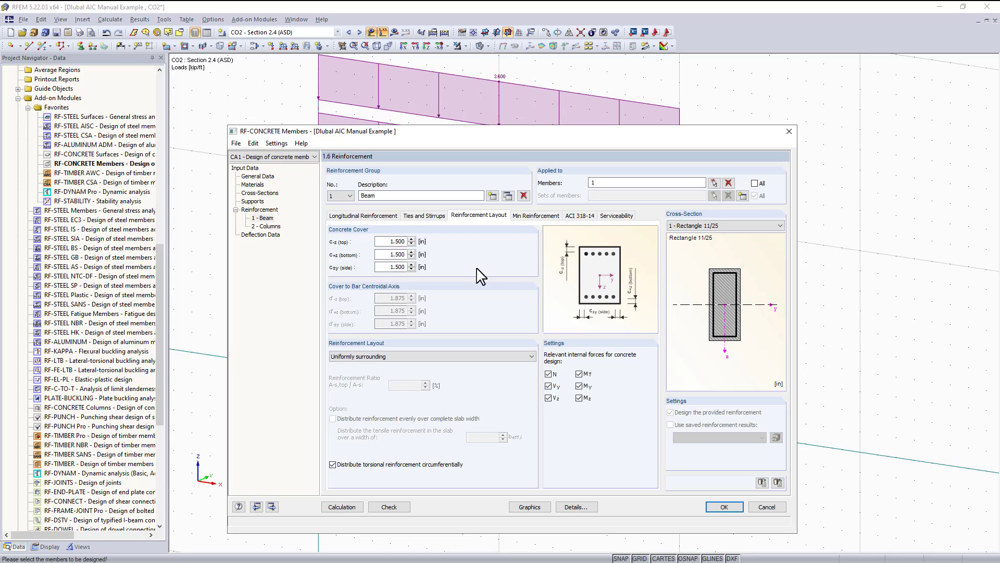
left_click(411, 359)
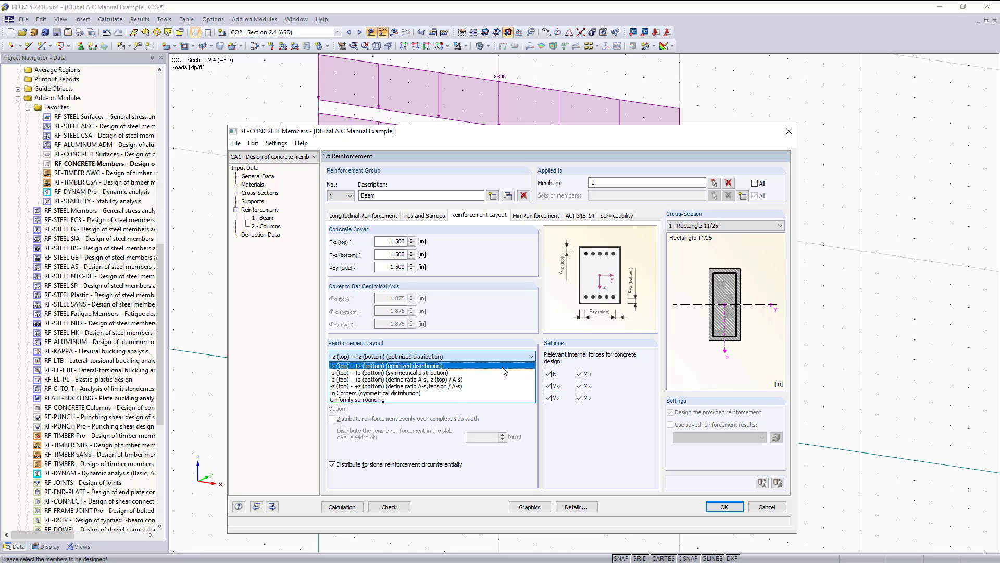
left_click(503, 366)
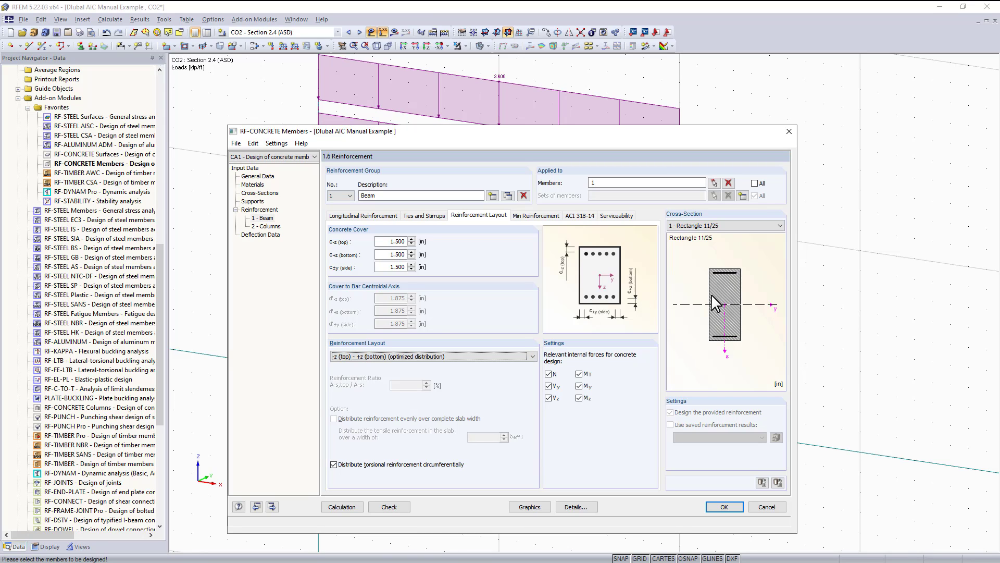
Review the beam's minimum reinforcement and serviceability settings, and check the deflection data for all members
left_click(546, 217)
left_click(615, 216)
left_click(259, 235)
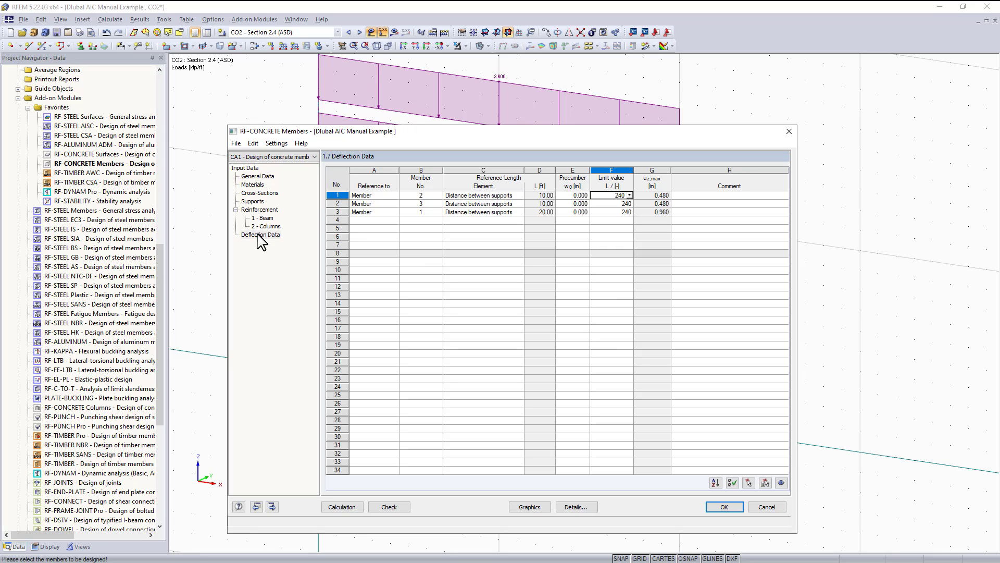